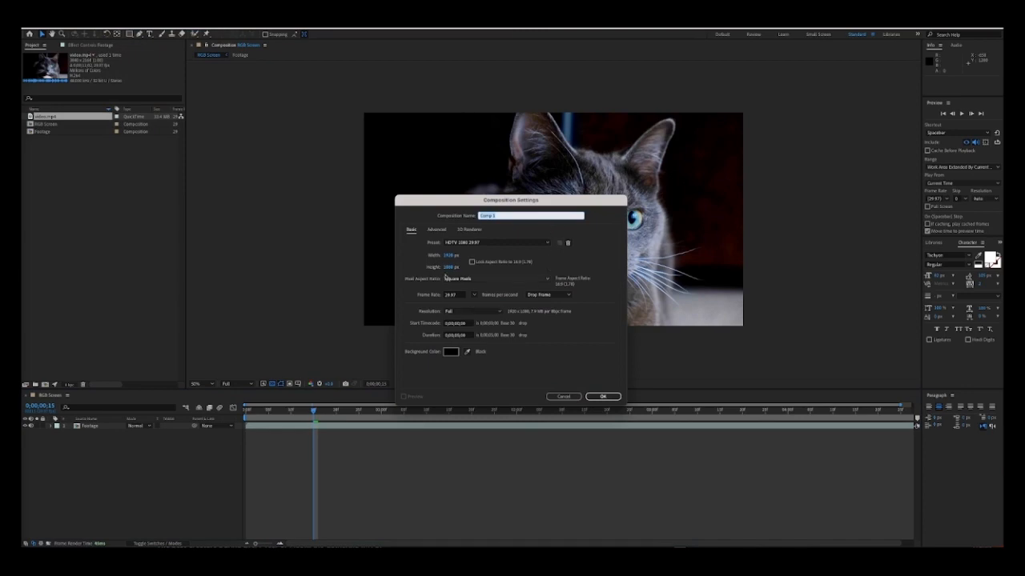
Create a new 10 x 10 px composition named Rpixel.
{"action": "key", "text": "Tab"}
{"action": "type", "text": "10"}
{"action": "key", "text": "Tab"}
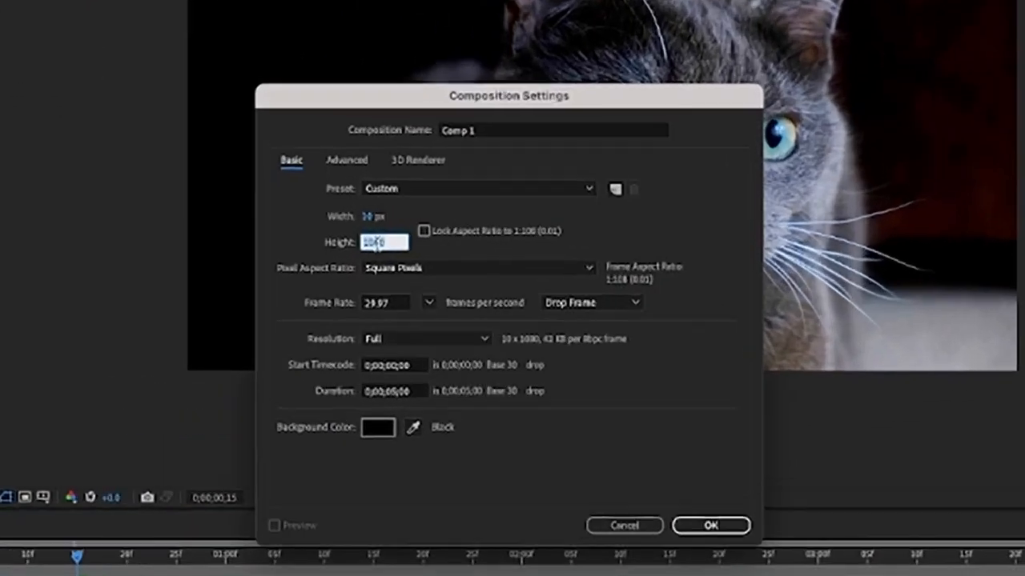
{"action": "type", "text": "10"}
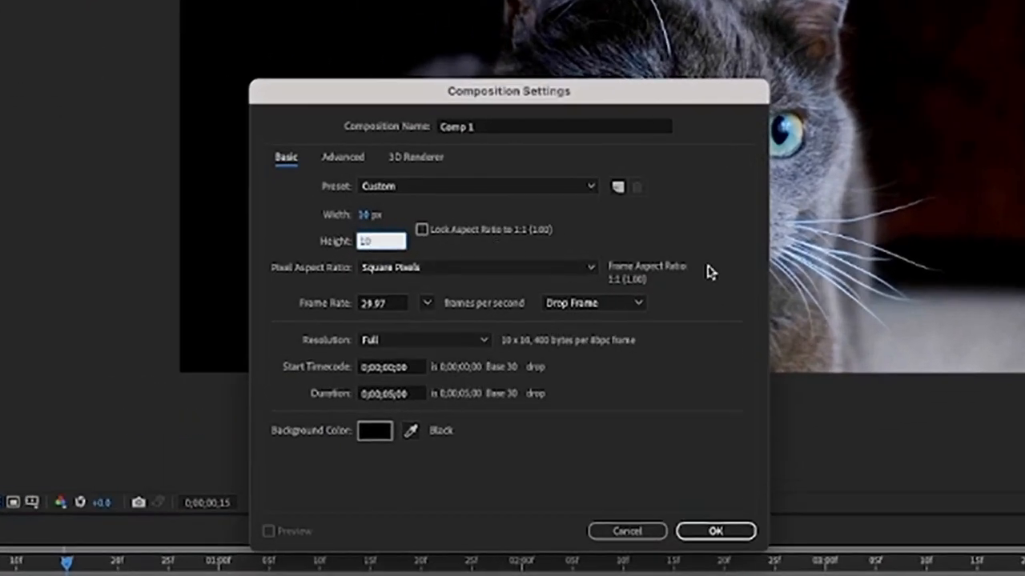
{"action": "left_click", "coordinate": [703, 271]}
{"action": "left_click", "coordinate": [512, 132]}
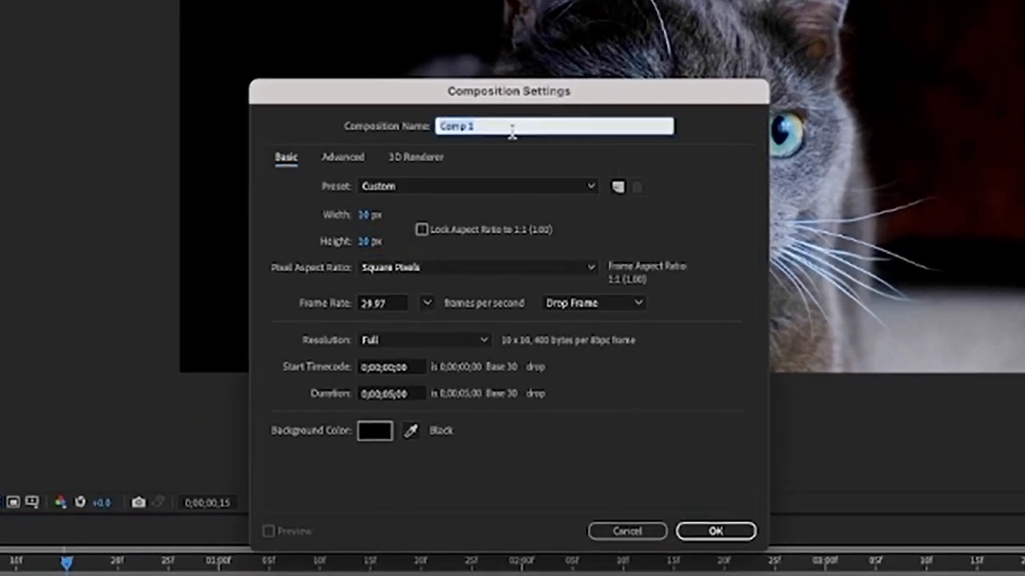
{"action": "type", "text": "k"}
{"action": "type", "text": "pixel"}
{"action": "key", "text": "Return"}
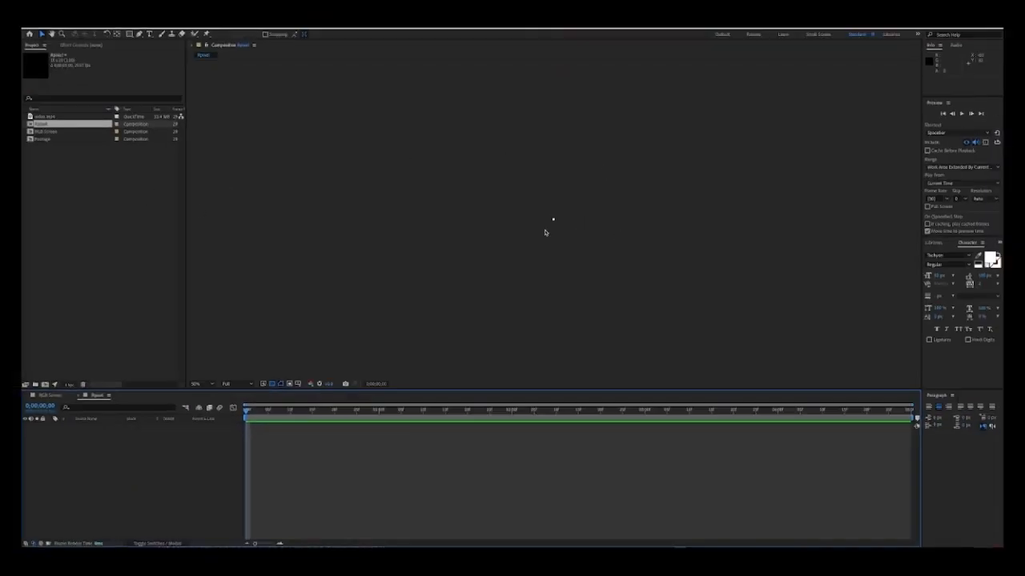
Draw a white vertical rectangle, 2 px wide and 8 px tall, near the left edge of the Rpixel composition.
{"action": "scroll", "coordinate": [560, 224], "scroll_direction": "up", "scroll_amount": 7}
{"action": "key", "text": "q"}
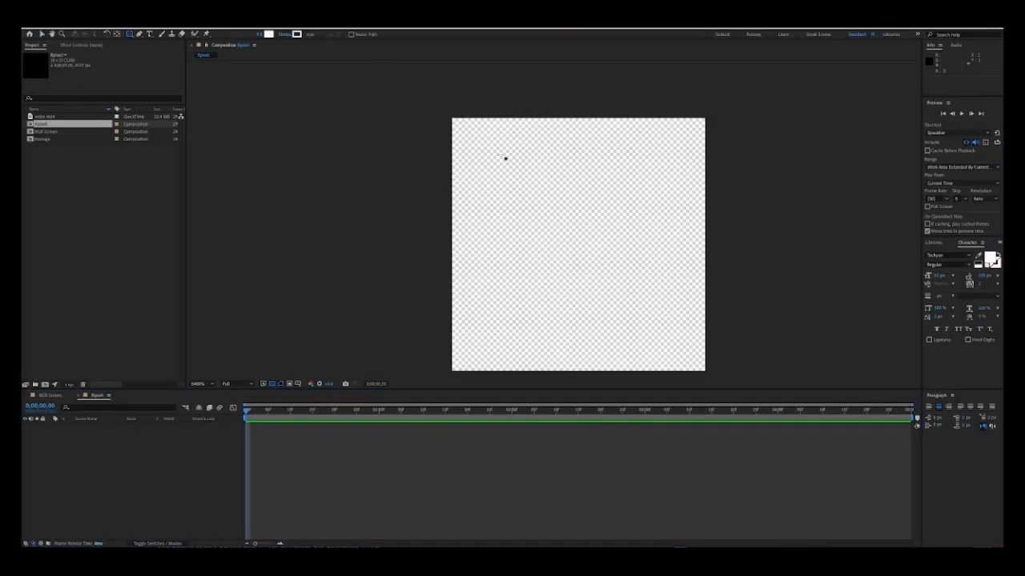
{"action": "mouse_move", "coordinate": [470, 141]}
{"action": "left_mouse_down"}
{"action": "mouse_move", "coordinate": [573, 365]}
{"action": "mouse_move", "coordinate": [543, 345]}
{"action": "left_mouse_up"}
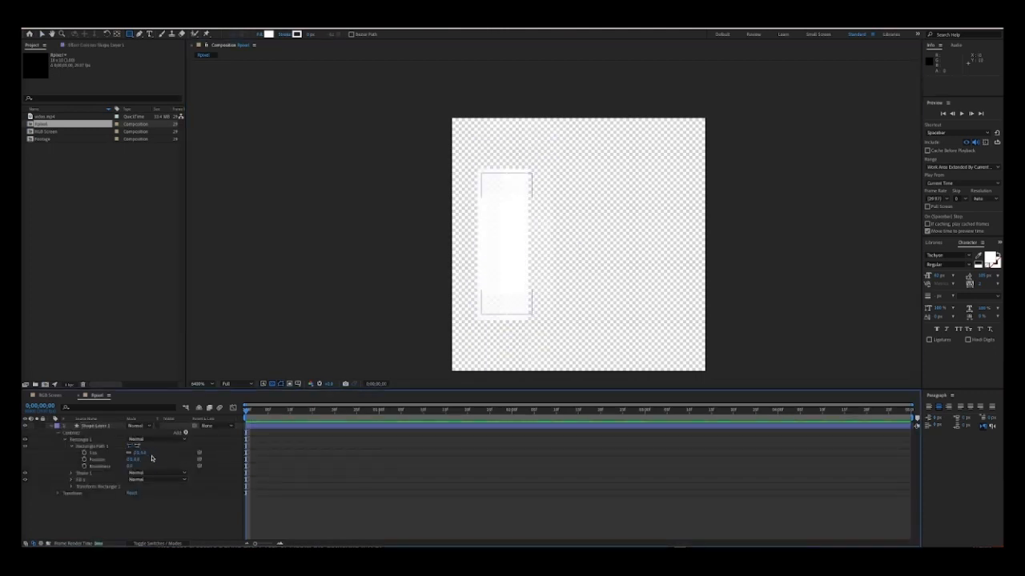
{"action": "key", "text": "Return"}
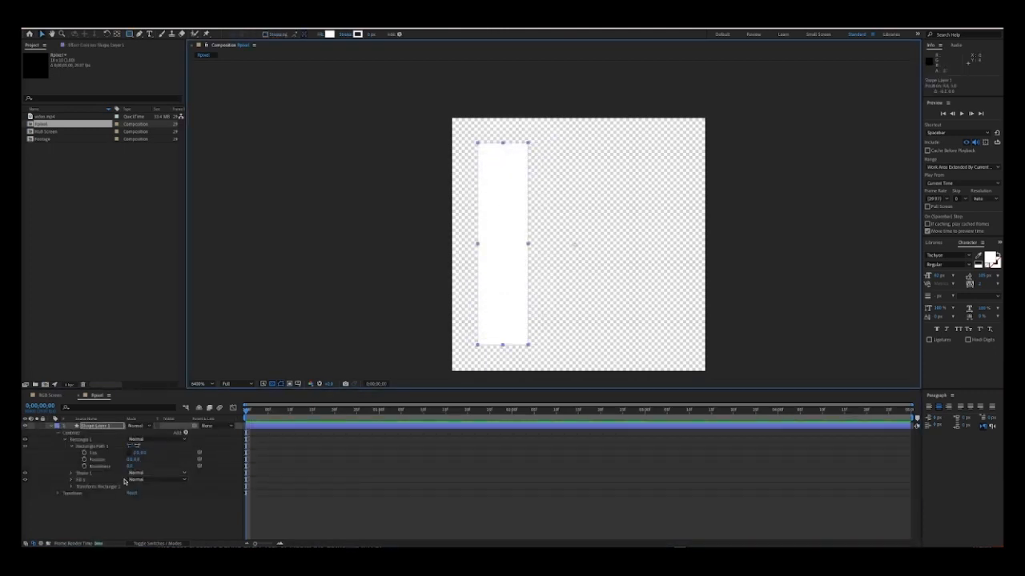
{"action": "left_click", "coordinate": [59, 496]}
Duplicate the Rpixel composition twice.
{"action": "left_click", "coordinate": [53, 125]}
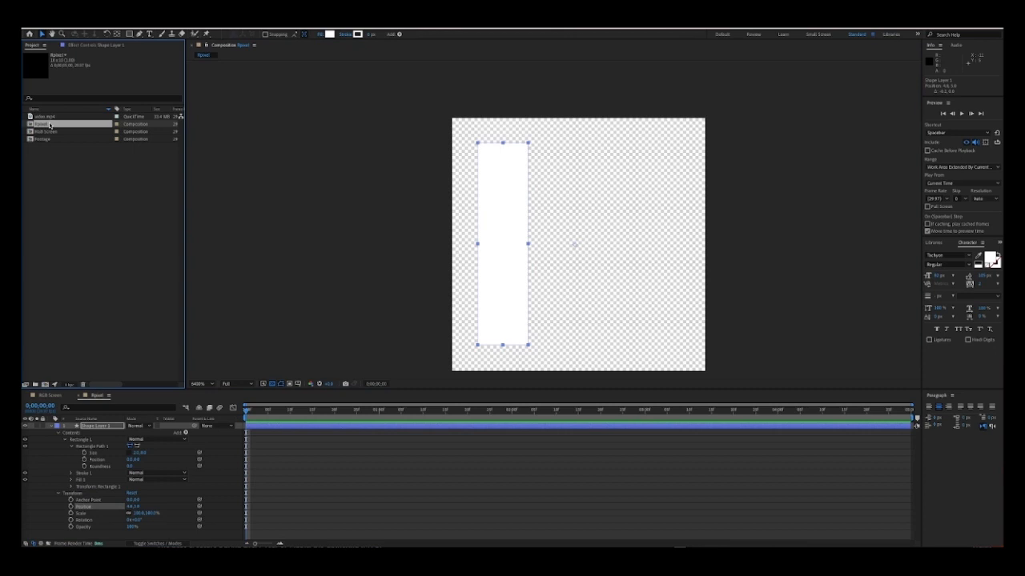
{"action": "key", "text": "ctrl+d"}
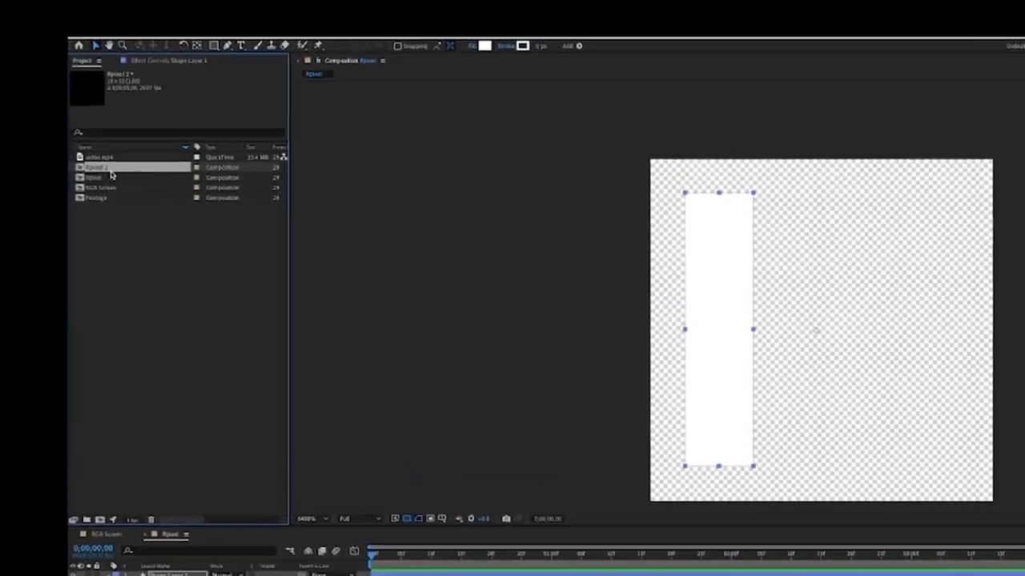
{"action": "key", "text": "ctrl+d"}
Rename the two Rpixel copies as Gpixel and Bpixel.
{"action": "left_click", "coordinate": [56, 132]}
{"action": "right_click", "coordinate": [156, 215]}
{"action": "left_click", "coordinate": [253, 423]}
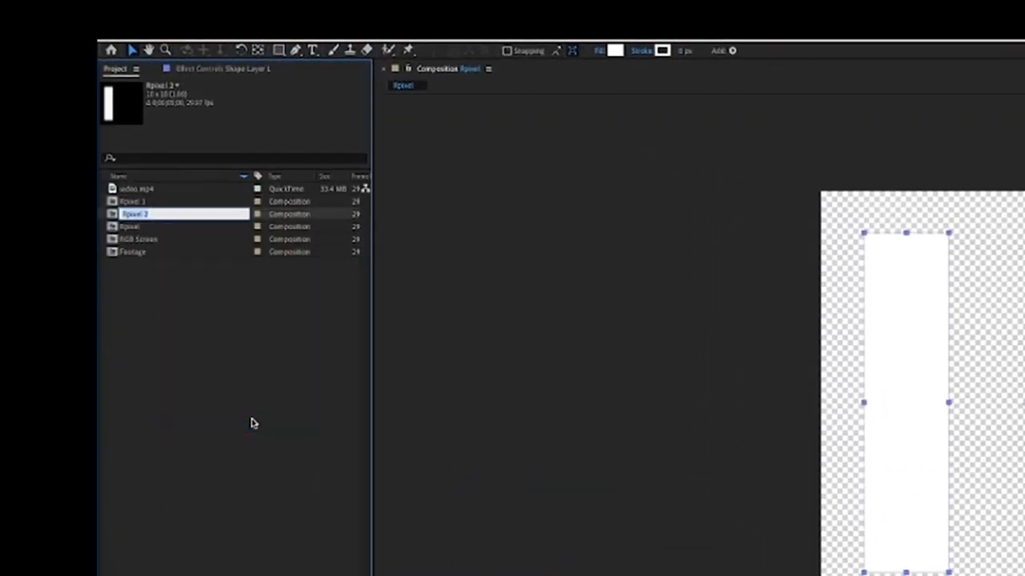
{"action": "type", "text": "Gpixel"}
{"action": "key", "text": "Return"}
{"action": "right_click", "coordinate": [156, 202]}
{"action": "left_click", "coordinate": [178, 423]}
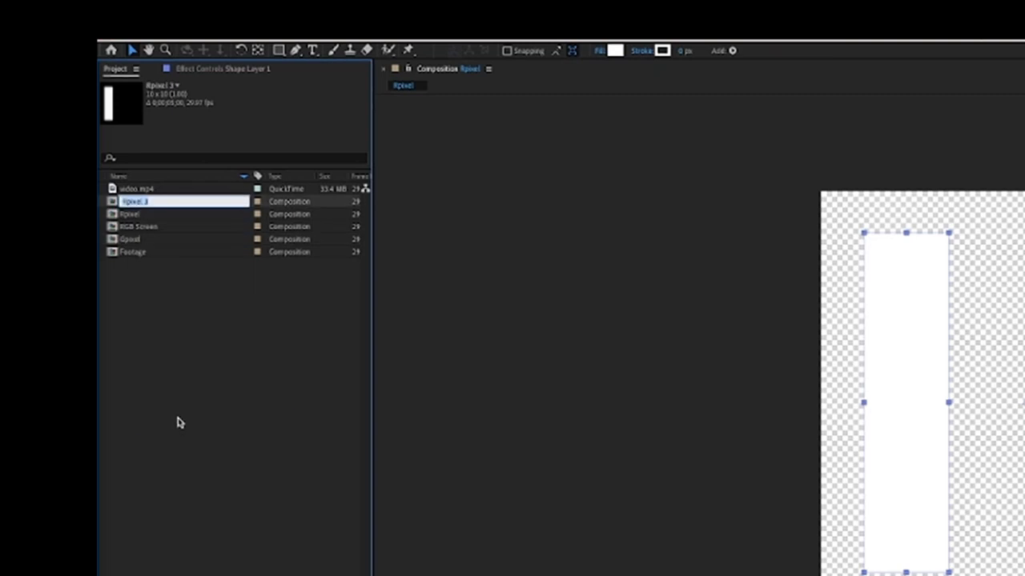
{"action": "type", "text": "B"}
{"action": "key", "text": "Return"}
Move the white bar to the middle of the Gpixel composition and near the right edge of the Bpixel composition.
{"action": "double_click", "coordinate": [140, 227]}
{"action": "left_click", "coordinate": [896, 372]}
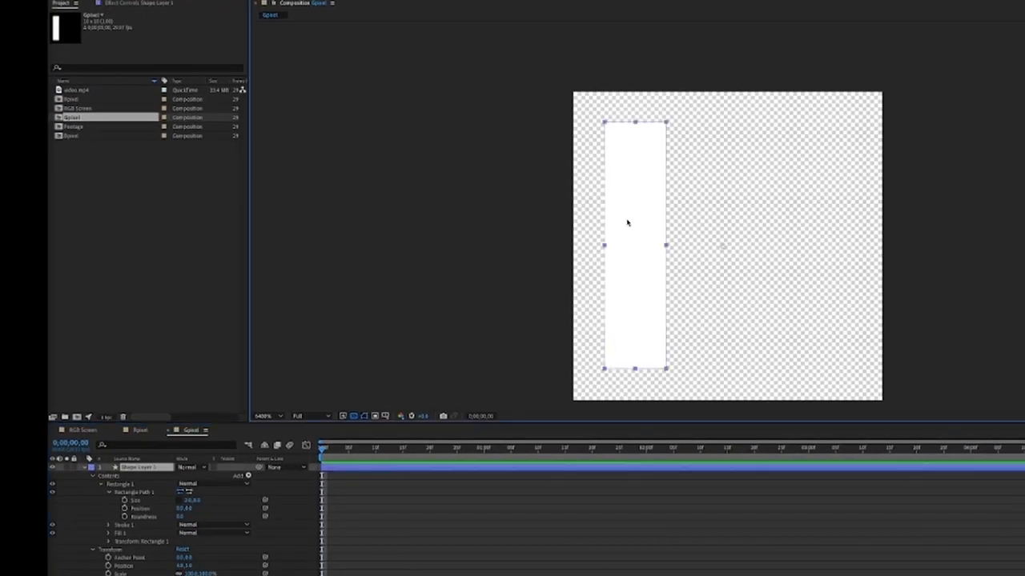
{"action": "left_click_drag", "start_coordinate": [618, 224], "coordinate": [725, 229]}
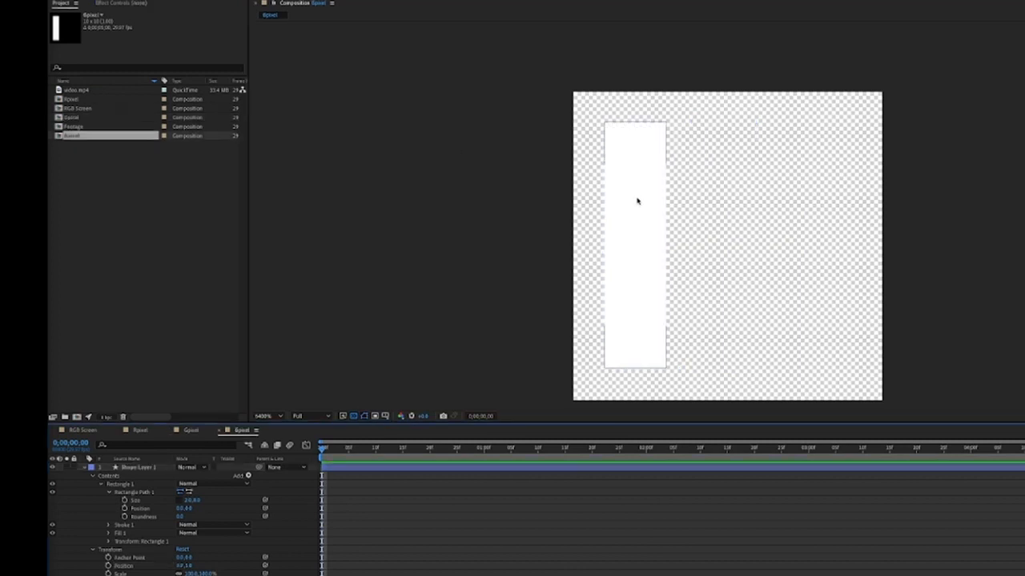
{"action": "left_click_drag", "start_coordinate": [638, 201], "coordinate": [820, 210]}
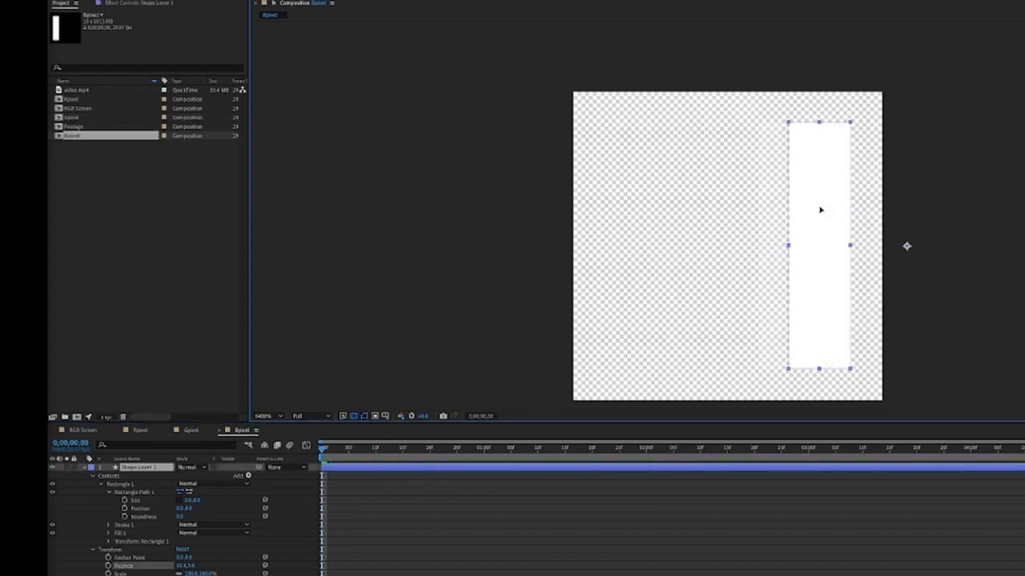
{"action": "left_click", "coordinate": [493, 168]}
Compare the white bar's placement across the Rpixel, Gpixel and Bpixel compositions.
{"action": "left_click", "coordinate": [196, 435]}
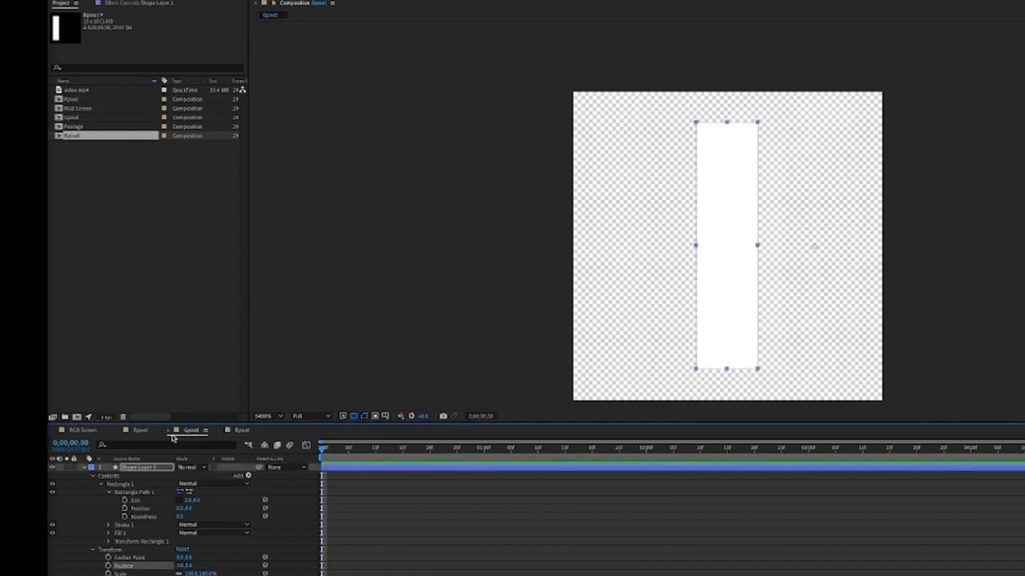
{"action": "left_click", "coordinate": [151, 434]}
{"action": "left_click", "coordinate": [201, 437]}
{"action": "left_click", "coordinate": [228, 432]}
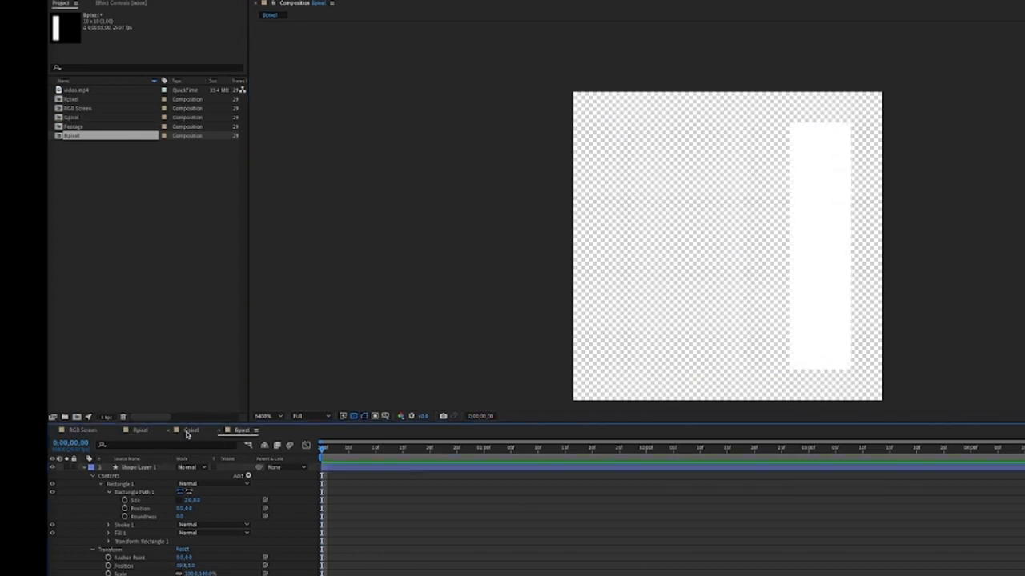
{"action": "left_click", "coordinate": [140, 431]}
{"action": "left_click", "coordinate": [191, 431]}
Add the Rpixel composition as a layer above Footage in the RGB Screen composition.
{"action": "left_click", "coordinate": [83, 430]}
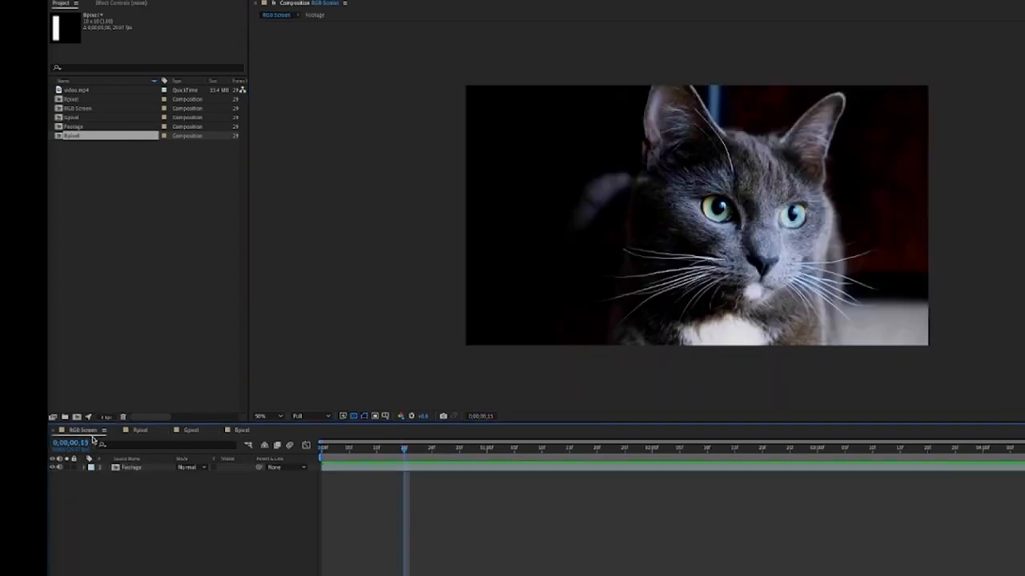
{"action": "left_click", "coordinate": [77, 100]}
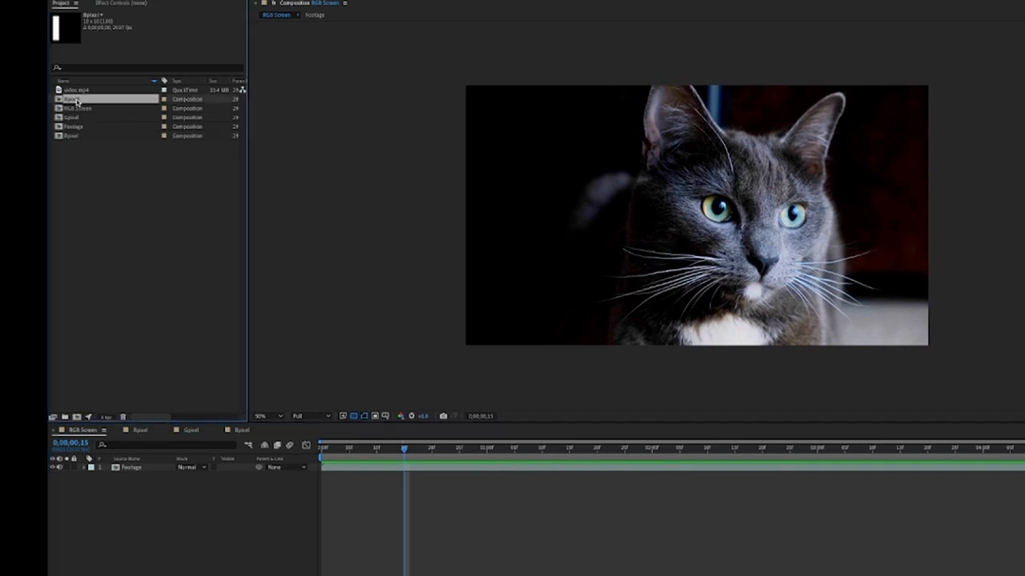
{"action": "left_click_drag", "start_coordinate": [74, 101], "coordinate": [132, 468]}
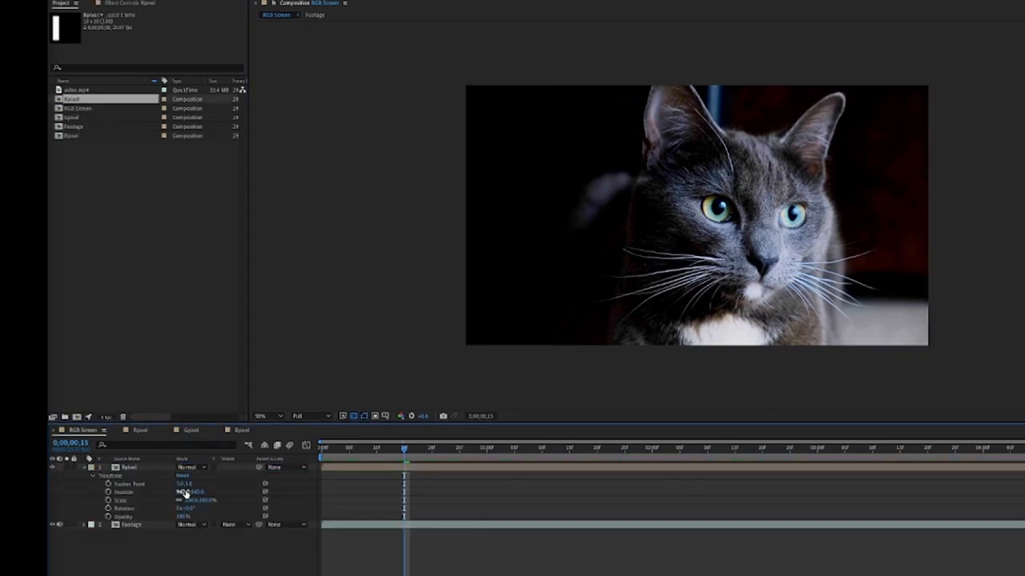
Set the Rpixel layer's position to 5, 5.
{"action": "left_click", "coordinate": [183, 493]}
{"action": "type", "text": "5"}
{"action": "key", "text": "Return"}
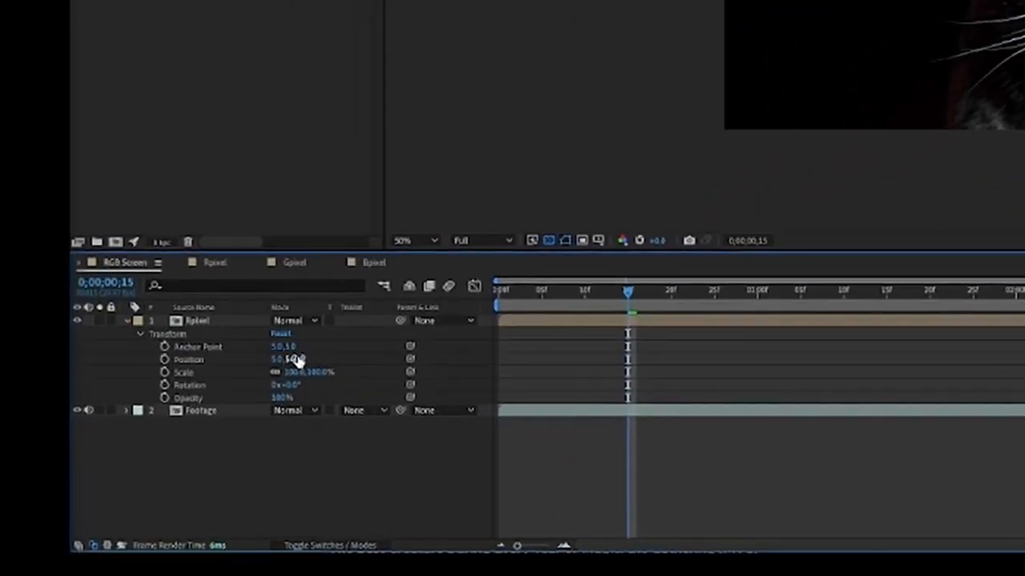
{"action": "left_click", "coordinate": [296, 359]}
{"action": "type", "text": "5"}
{"action": "left_click", "coordinate": [699, 163]}
Examine how the Rpixel layer sits in the top-left corner of the RGB Screen frame.
{"action": "scroll", "coordinate": [769, 112], "scroll_direction": "up", "scroll_amount": 2}
{"action": "left_click_drag", "start_coordinate": [720, 112], "coordinate": [962, 143]}
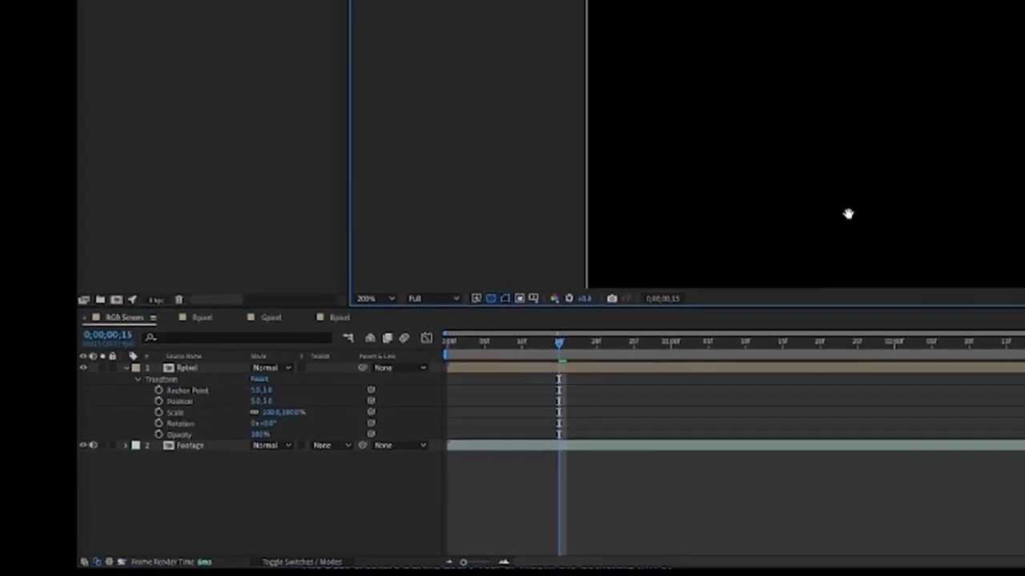
{"action": "left_click_drag", "start_coordinate": [442, 289], "coordinate": [803, 269]}
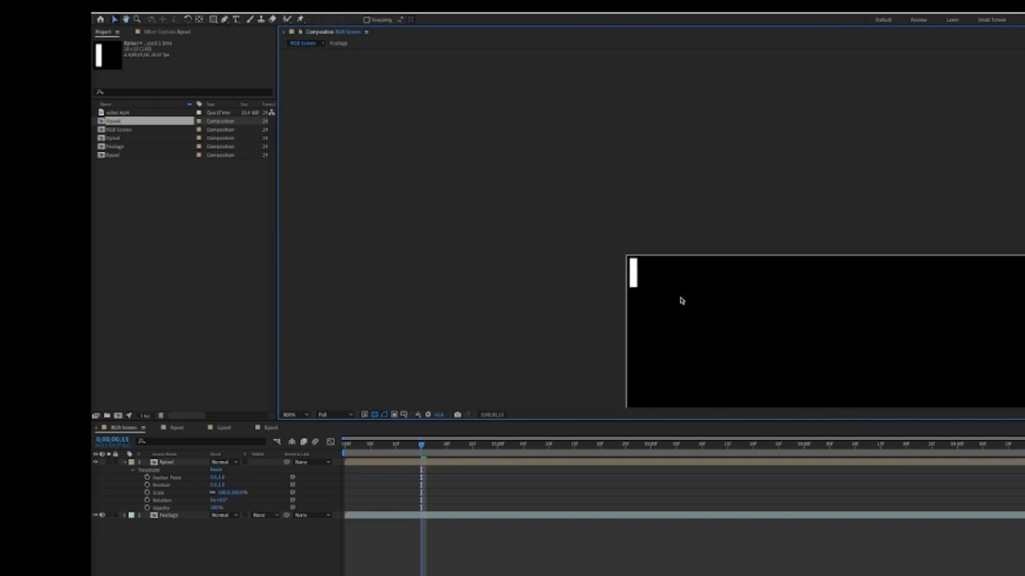
{"action": "key", "text": "period"}
{"action": "left_click", "coordinate": [606, 298]}
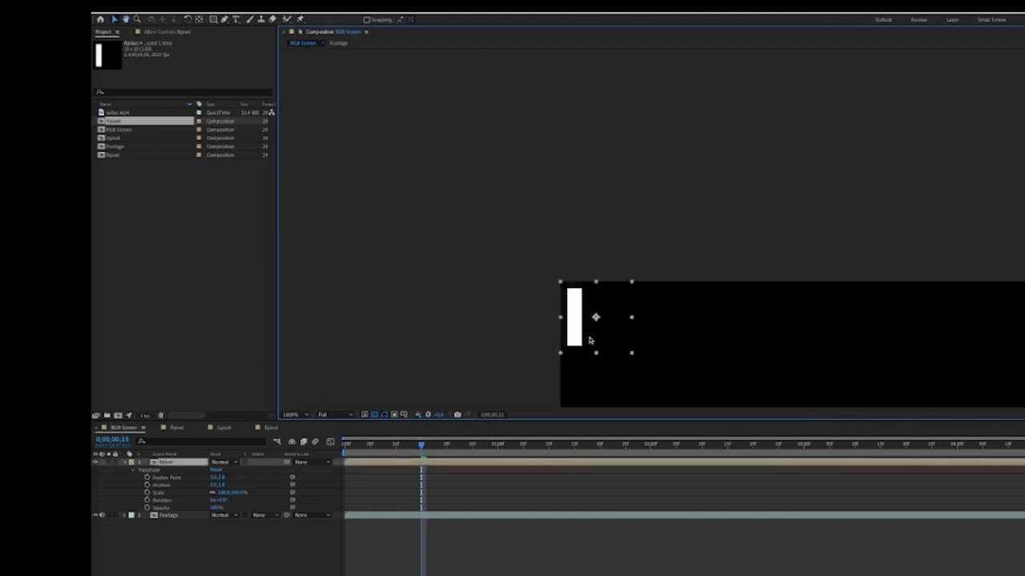
{"action": "key", "text": "comma"}
{"action": "key", "text": "comma"}
{"action": "key", "text": "comma"}
{"action": "key", "text": "comma"}
{"action": "key", "text": "comma"}
Apply the Mosaic effect to the Footage layer with 192 horizontal and 108 vertical blocks.
{"action": "left_click", "coordinate": [173, 515]}
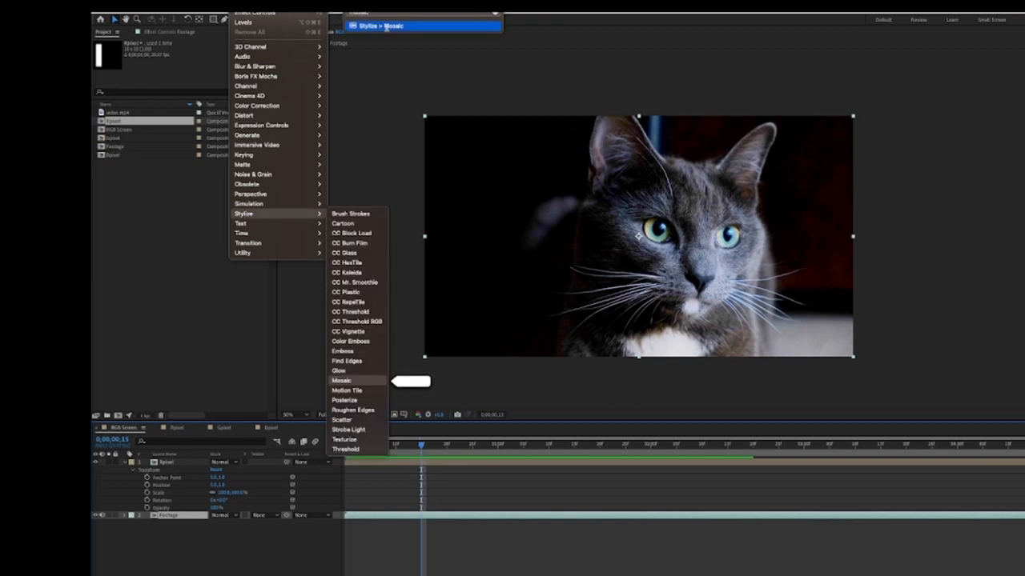
{"action": "left_click", "coordinate": [387, 27]}
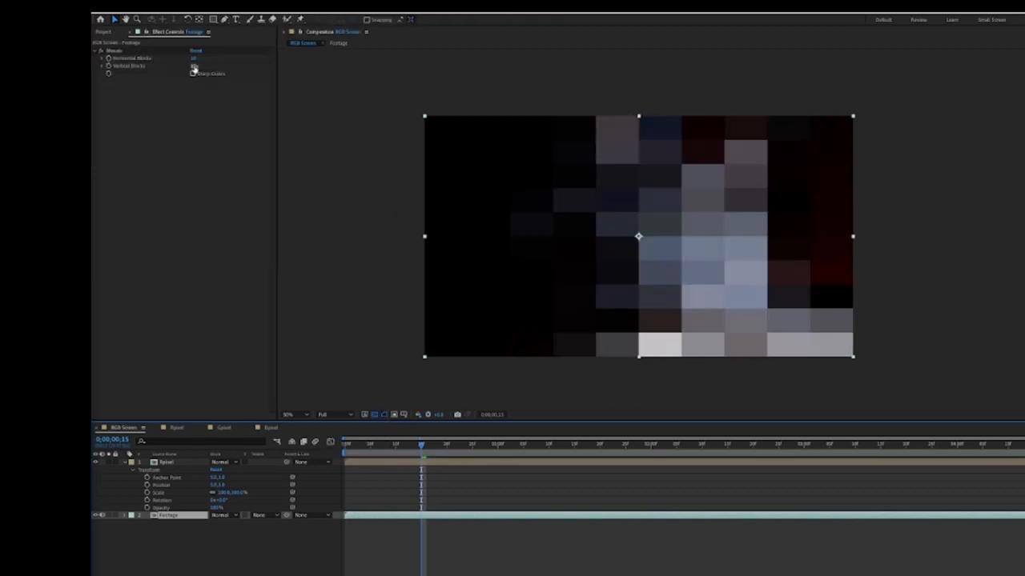
{"action": "left_click", "coordinate": [203, 73]}
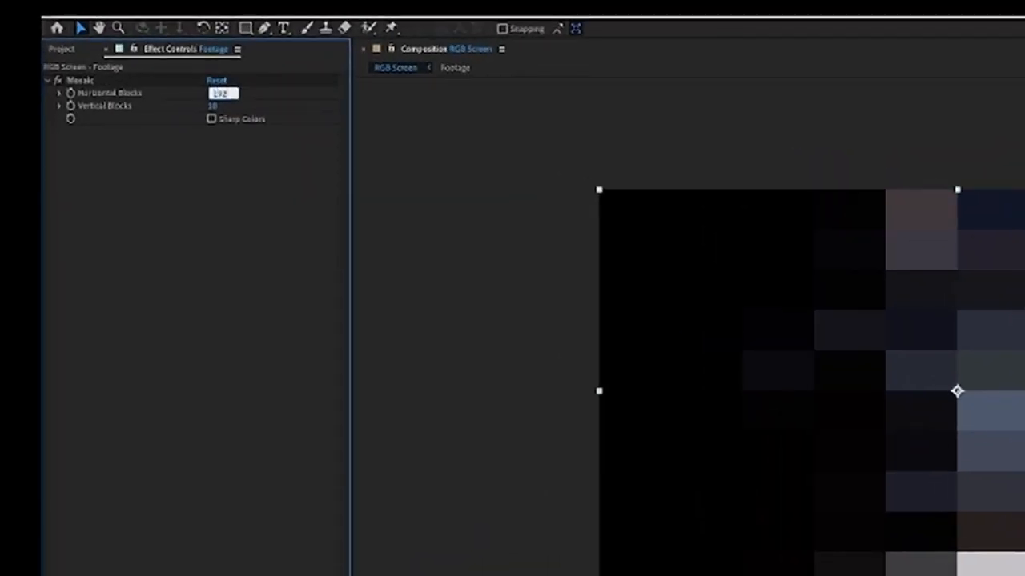
{"action": "type", "text": "192"}
{"action": "key", "text": "Tab"}
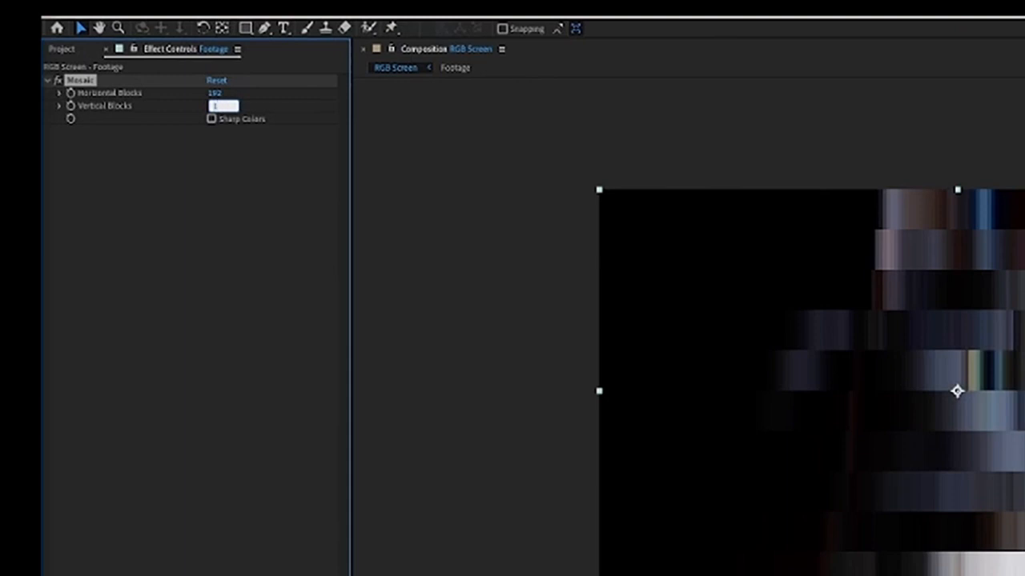
{"action": "type", "text": "108"}
{"action": "key", "text": "Return"}
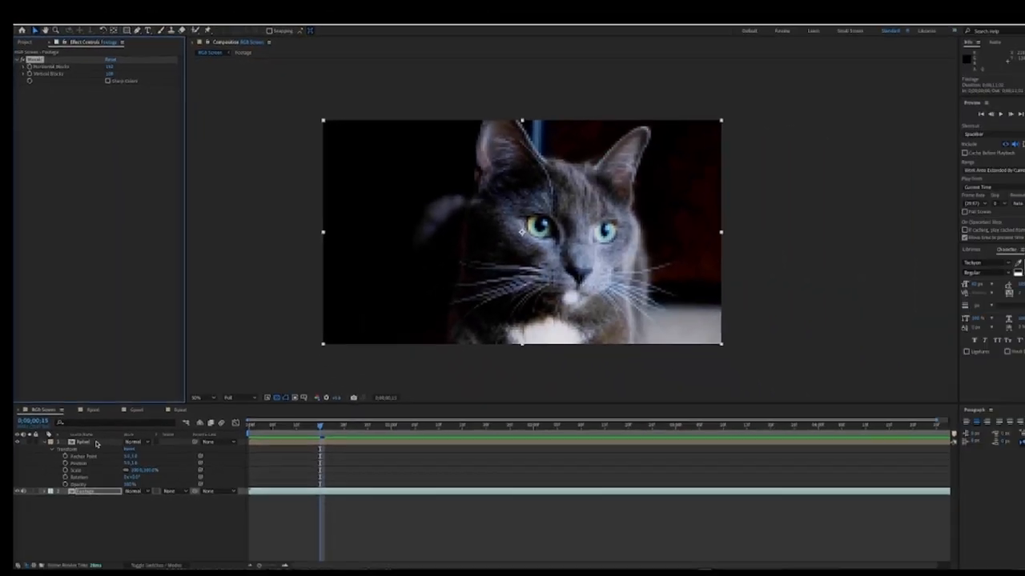
Apply the CC RepeTile effect to the Rpixel layer.
{"action": "left_click", "coordinate": [96, 443]}
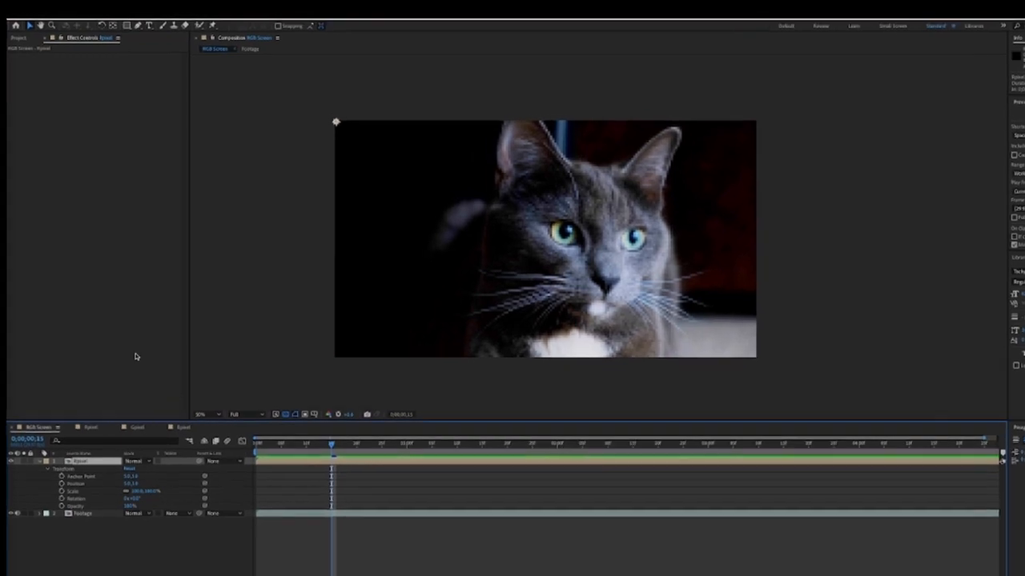
{"action": "left_click", "coordinate": [144, 12]}
{"action": "mouse_move", "coordinate": [263, 12]}
{"action": "type", "text": "cc"}
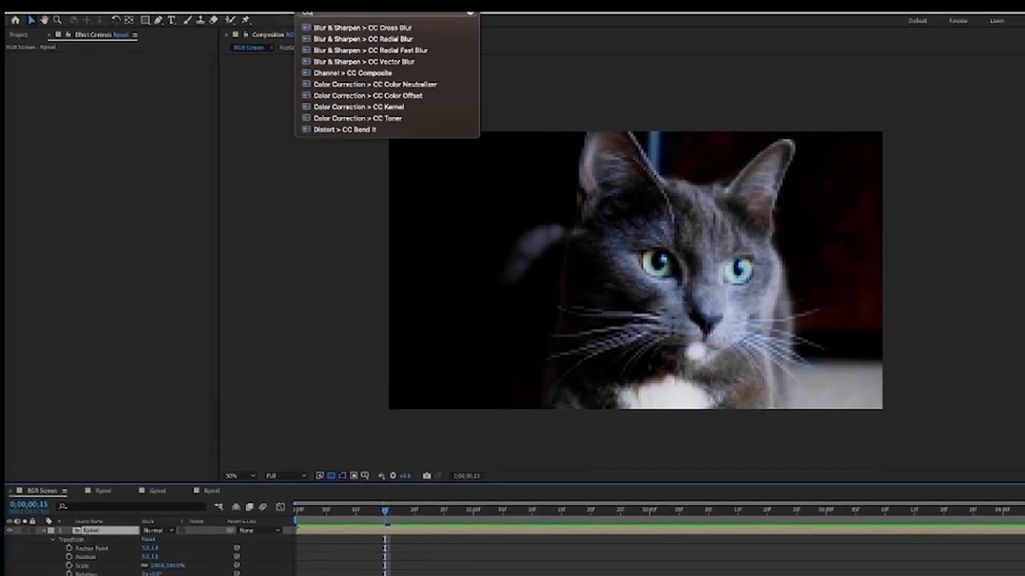
{"action": "type", "text": " Repe"}
{"action": "mouse_move", "coordinate": [339, 38]}
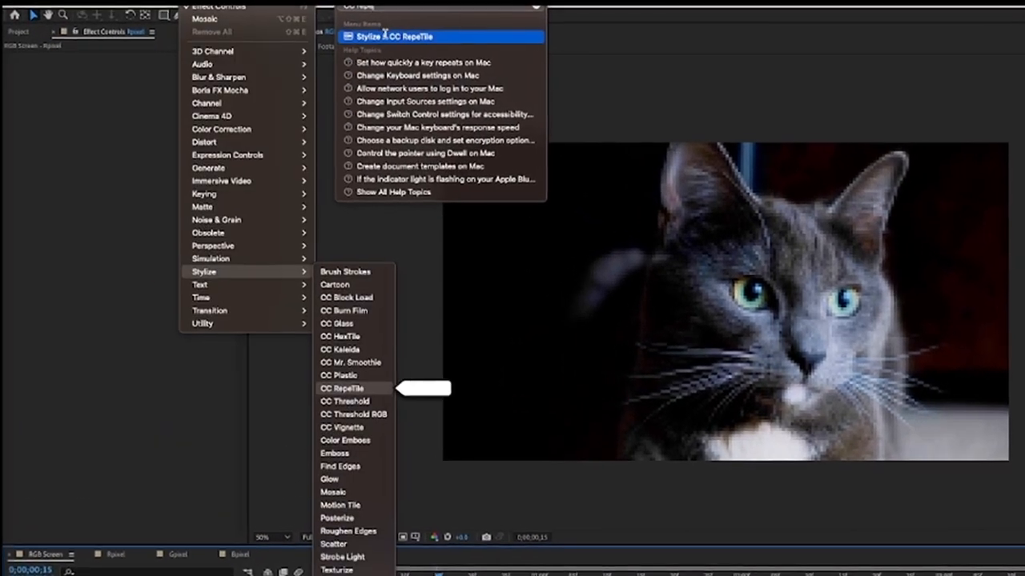
{"action": "left_click", "coordinate": [385, 36]}
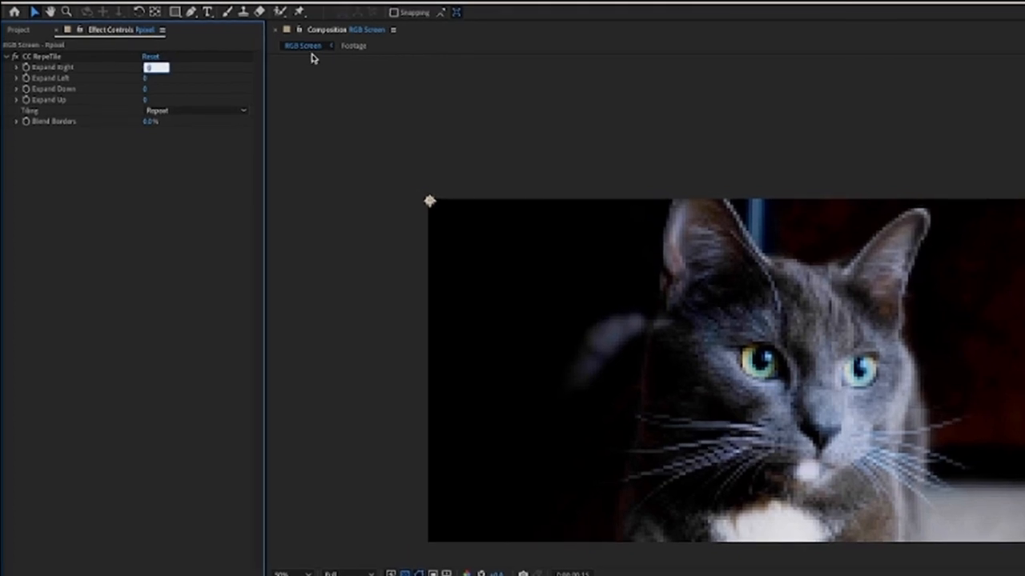
Set the CC RepeTile effect's Expand Right to 1910 and Expand Down to 1070 so the bar tiles the frame.
{"action": "type", "text": "1920"}
{"action": "key", "text": "Return"}
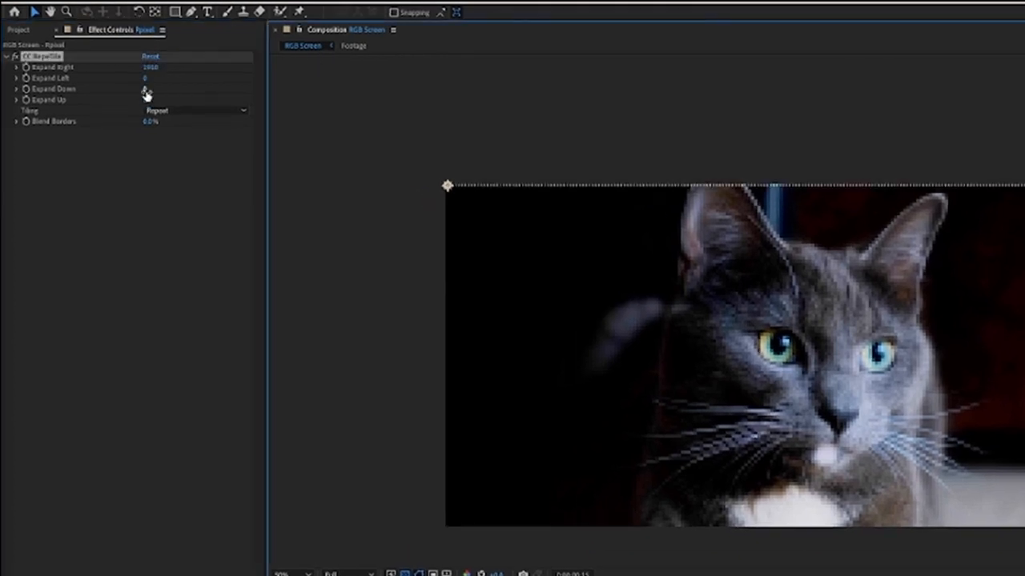
{"action": "left_click", "coordinate": [145, 90]}
{"action": "type", "text": "1080"}
{"action": "key", "text": "Return"}
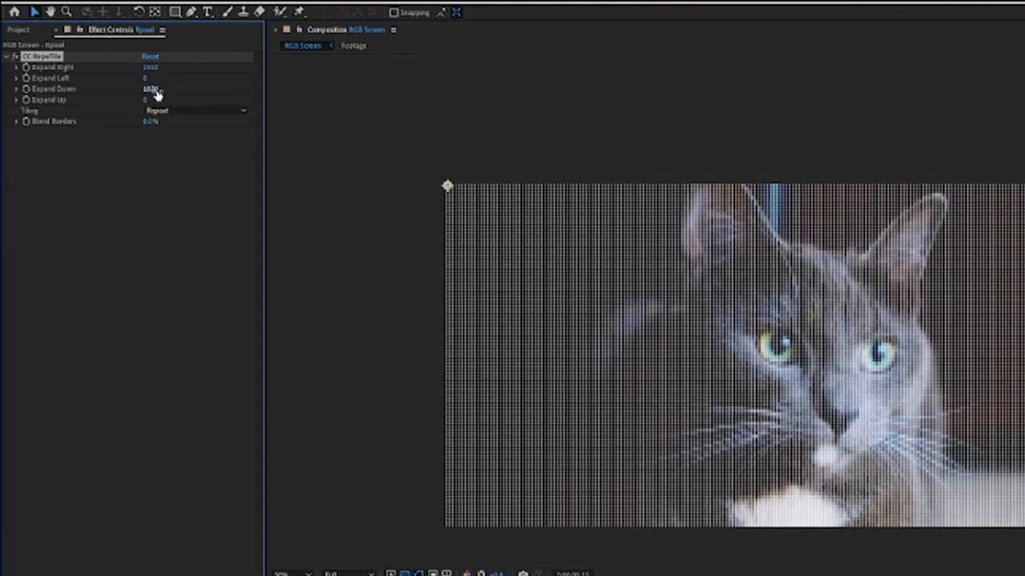
{"action": "scroll", "coordinate": [793, 316], "scroll_direction": "up", "scroll_amount": 2}
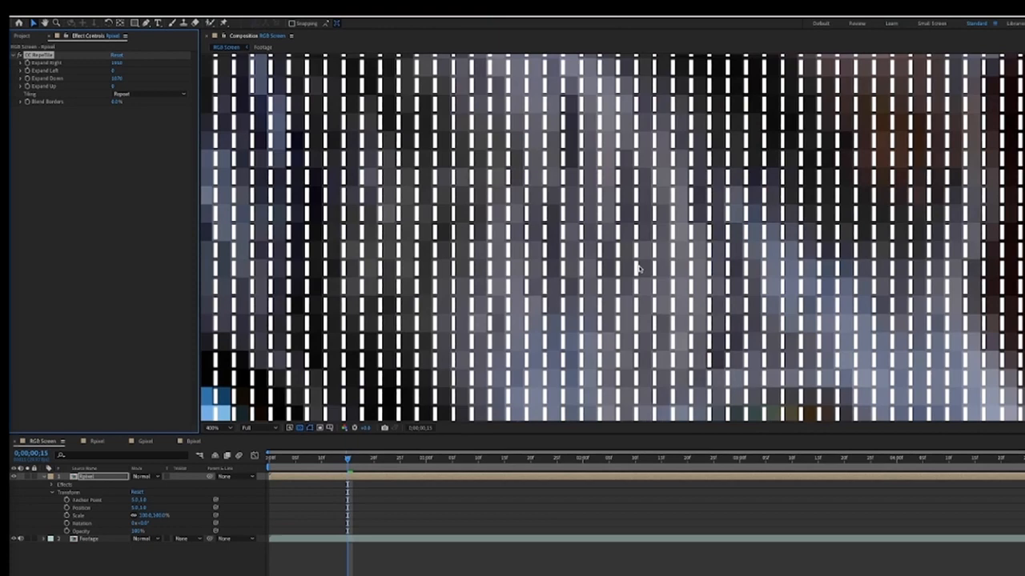
Apply the Channel Mixer effect to the Footage layer in the RGB Screen composition.
{"action": "scroll", "coordinate": [638, 269], "scroll_direction": "up", "scroll_amount": 2}
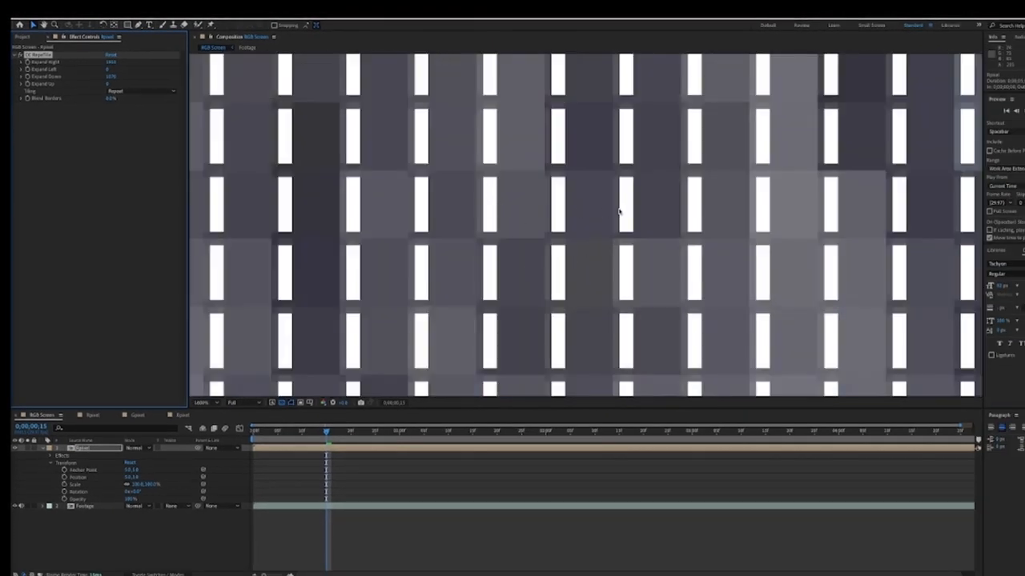
{"action": "scroll", "coordinate": [442, 197], "scroll_direction": "down", "scroll_amount": 2}
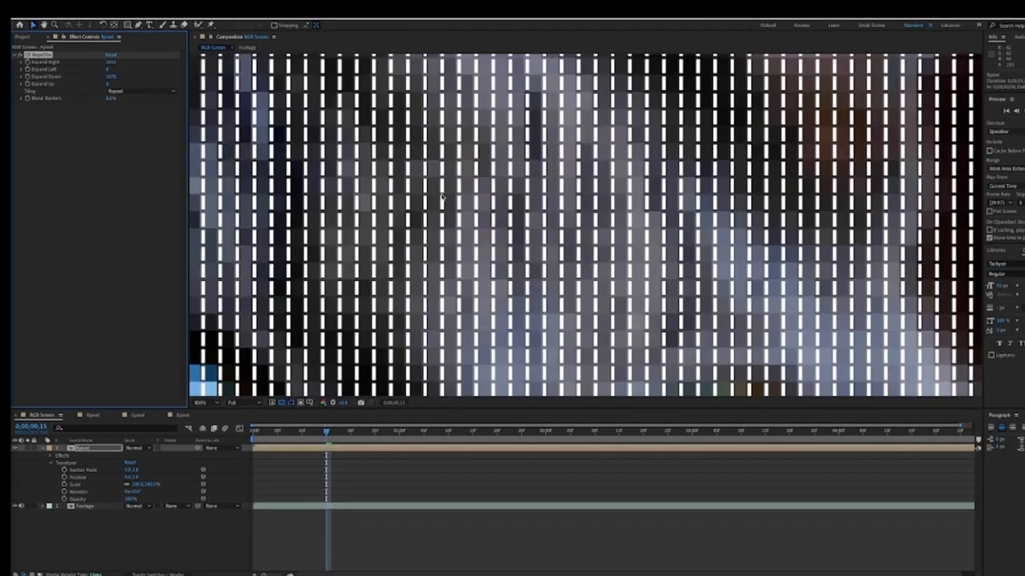
{"action": "scroll", "coordinate": [359, 229], "scroll_direction": "down", "scroll_amount": 7}
{"action": "scroll", "coordinate": [449, 267], "scroll_direction": "up", "scroll_amount": 1}
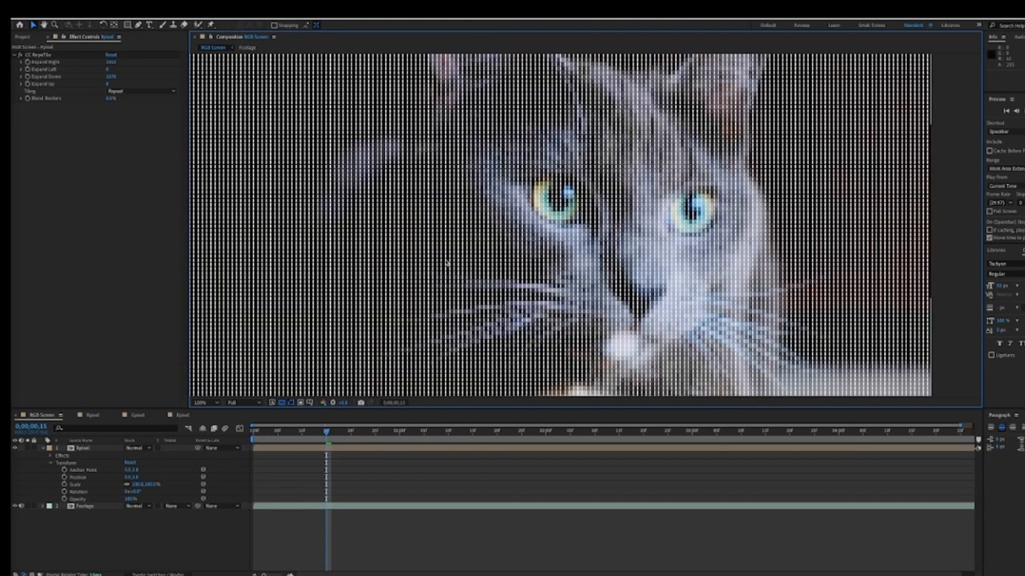
{"action": "scroll", "coordinate": [448, 267], "scroll_direction": "down", "scroll_amount": 1}
{"action": "left_click", "coordinate": [84, 507]}
{"action": "left_click", "coordinate": [180, 11]}
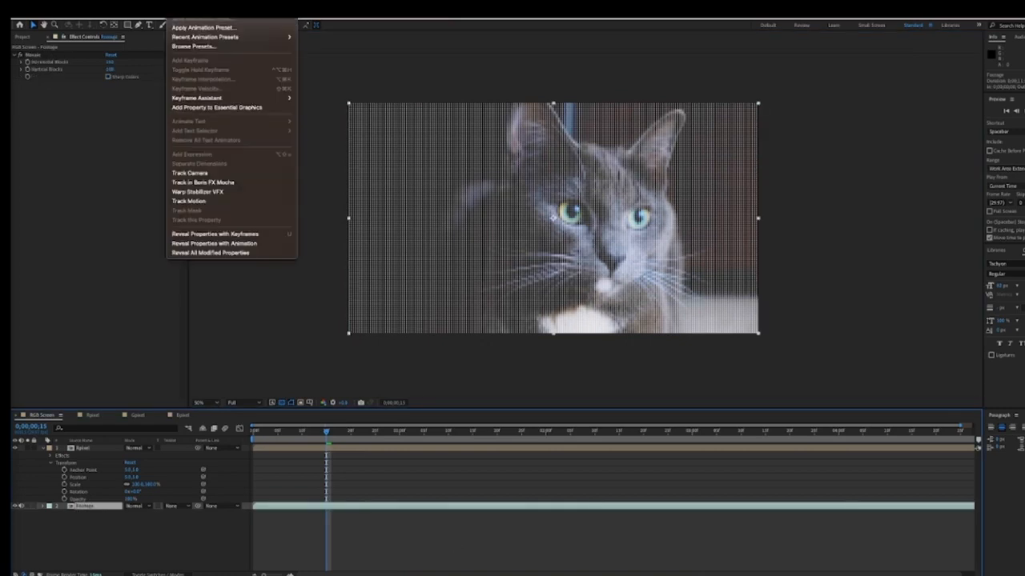
{"action": "mouse_move", "coordinate": [151, 12]}
{"action": "mouse_move", "coordinate": [215, 107]}
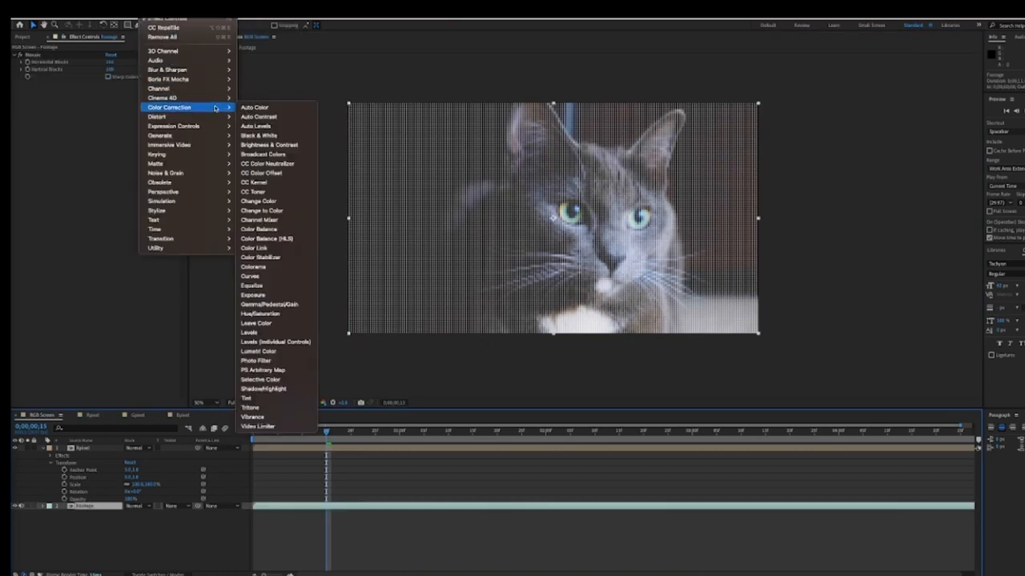
{"action": "left_click", "coordinate": [272, 220]}
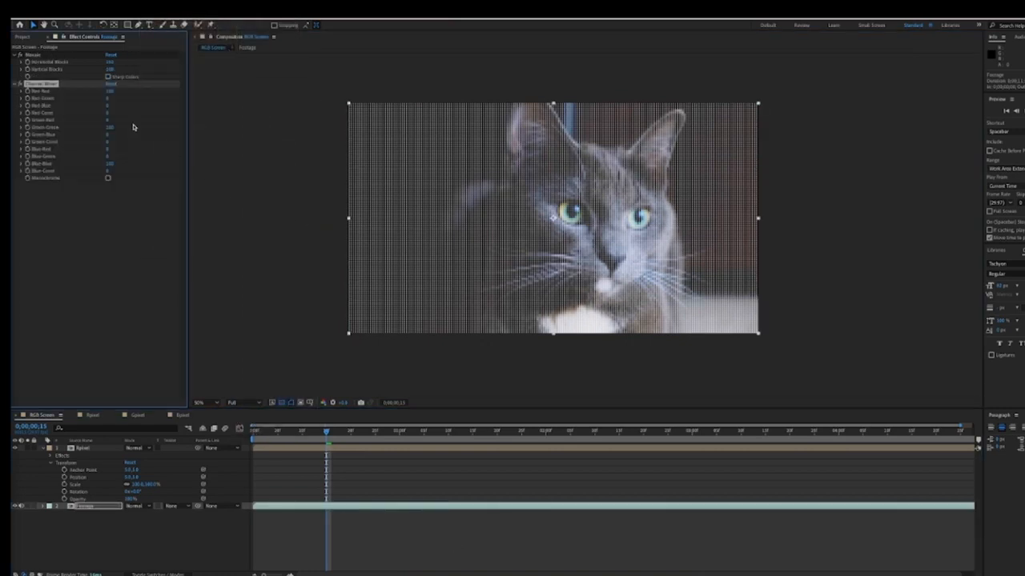
Set the Footage layer's Channel Mixer Green-Green and Blue-Blue values to 0 so only the red channel remains.
{"action": "type", "text": "0"}
{"action": "key", "text": "Return"}
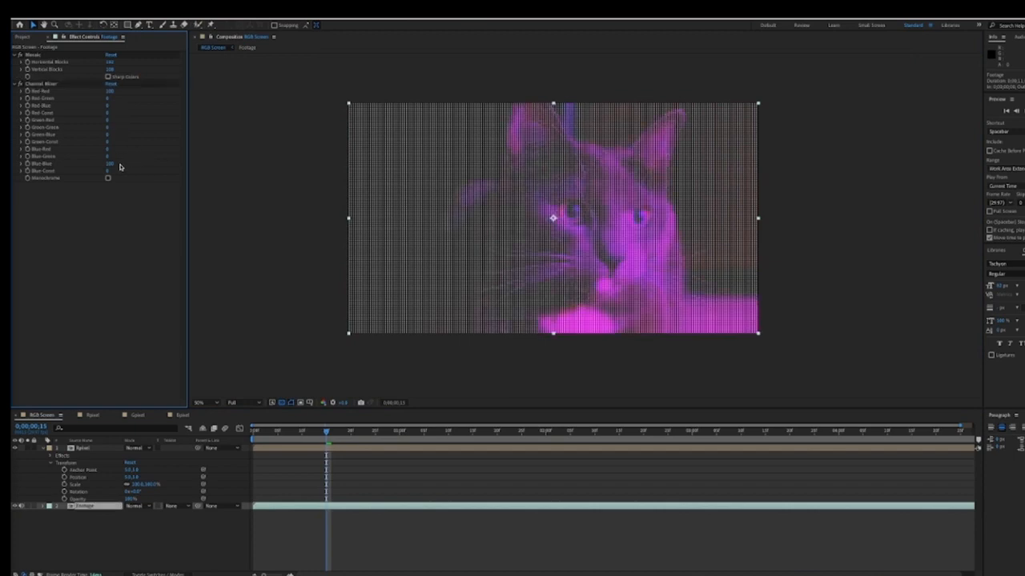
{"action": "type", "text": "0"}
{"action": "key", "text": "Return"}
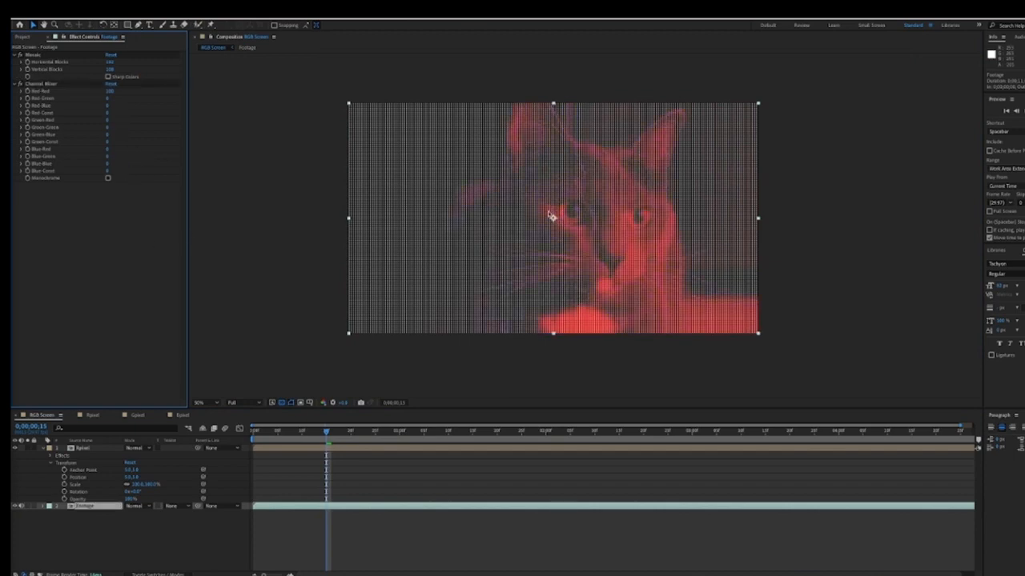
Set the Rpixel layer's blending mode to Stencil Luma so its bars cut out the red footage.
{"action": "left_click", "coordinate": [107, 448]}
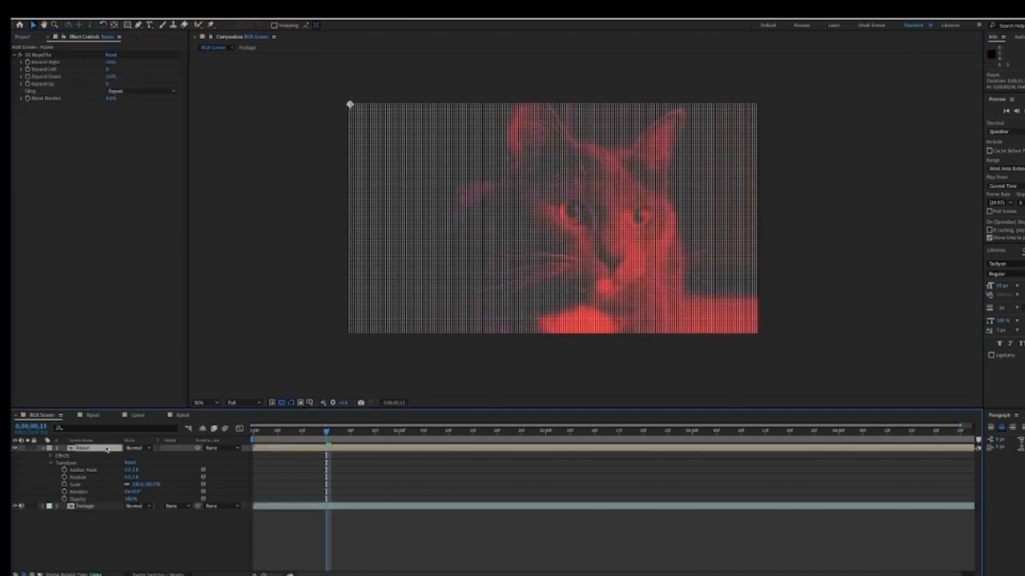
{"action": "left_click", "coordinate": [144, 452]}
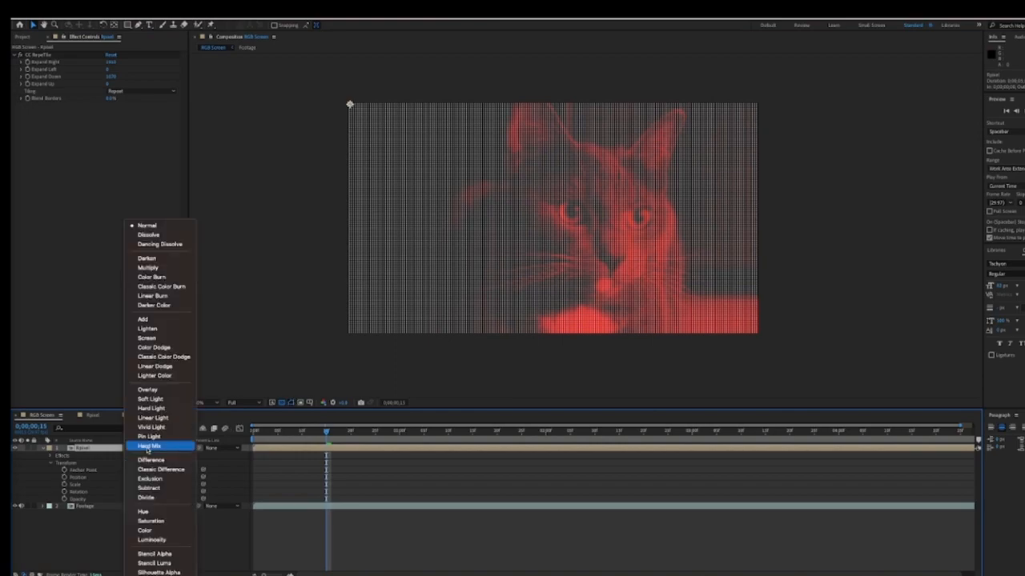
{"action": "left_click", "coordinate": [167, 565]}
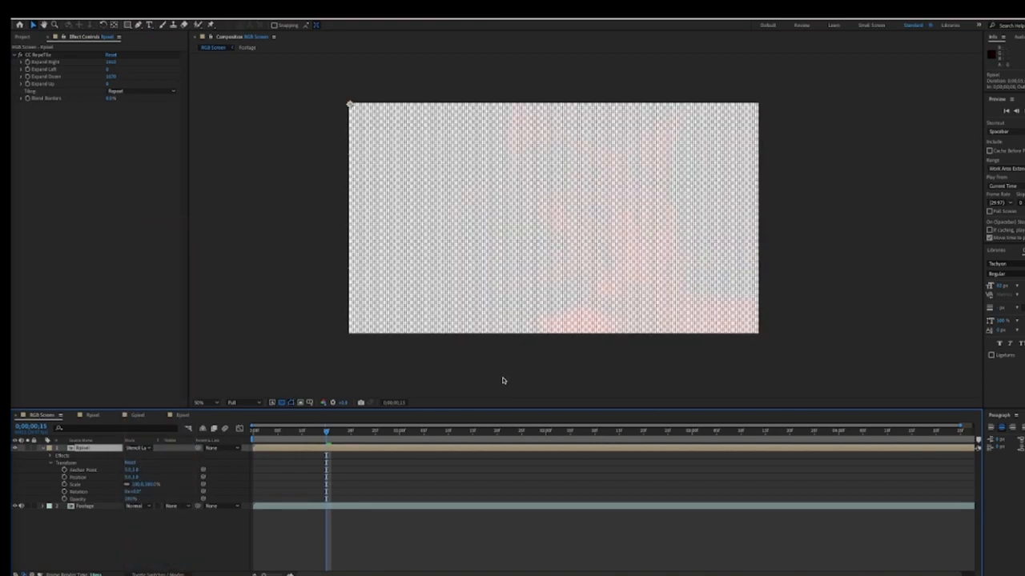
{"action": "left_click", "coordinate": [503, 379]}
{"action": "scroll", "coordinate": [541, 216], "scroll_direction": "up", "scroll_amount": 5}
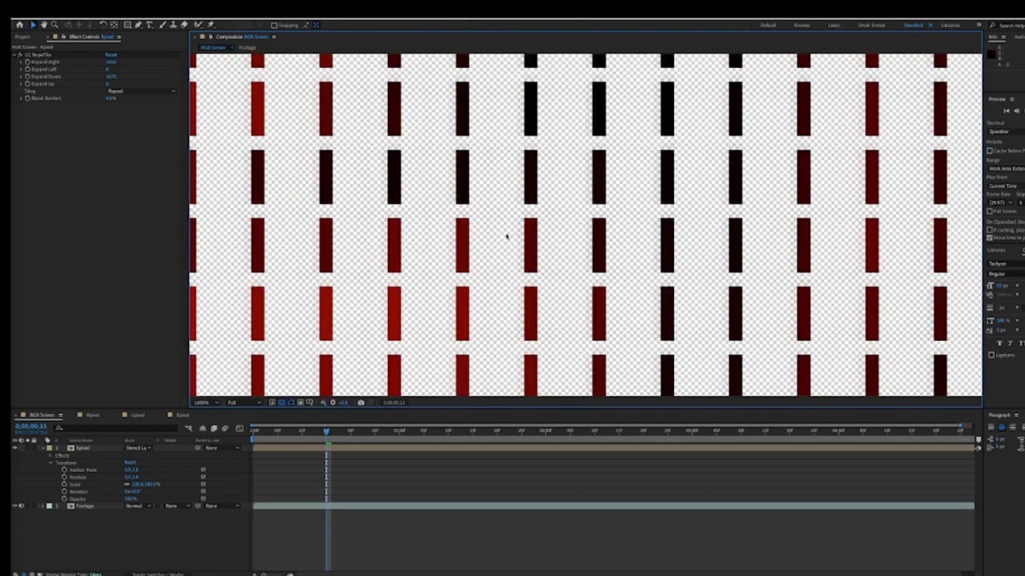
{"action": "scroll", "coordinate": [526, 270], "scroll_direction": "down", "scroll_amount": 4}
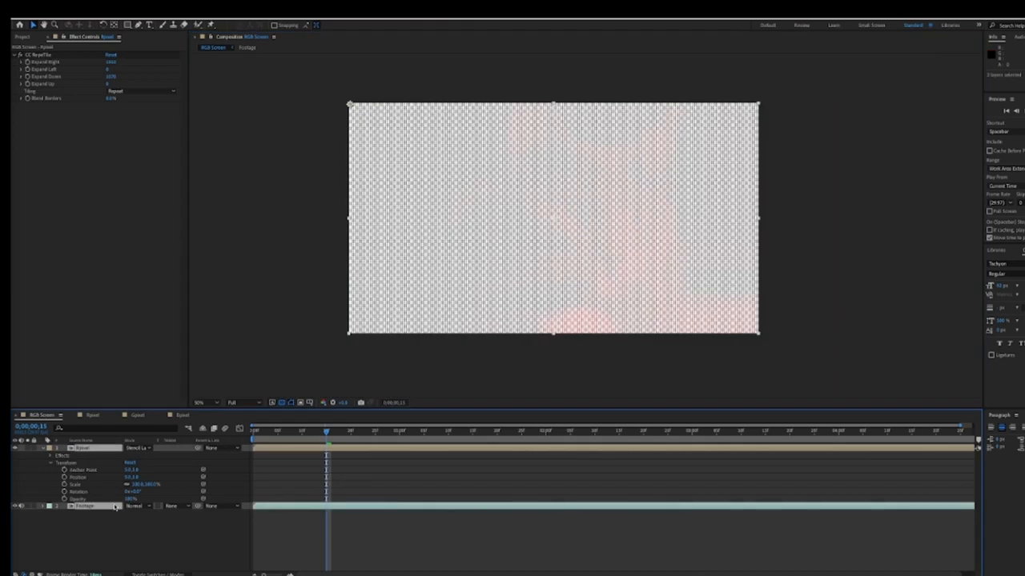
Pre-compose the Rpixel and Footage layers together into a new composition named RedScreen.
{"action": "right_click", "coordinate": [100, 506]}
{"action": "left_click", "coordinate": [154, 554]}
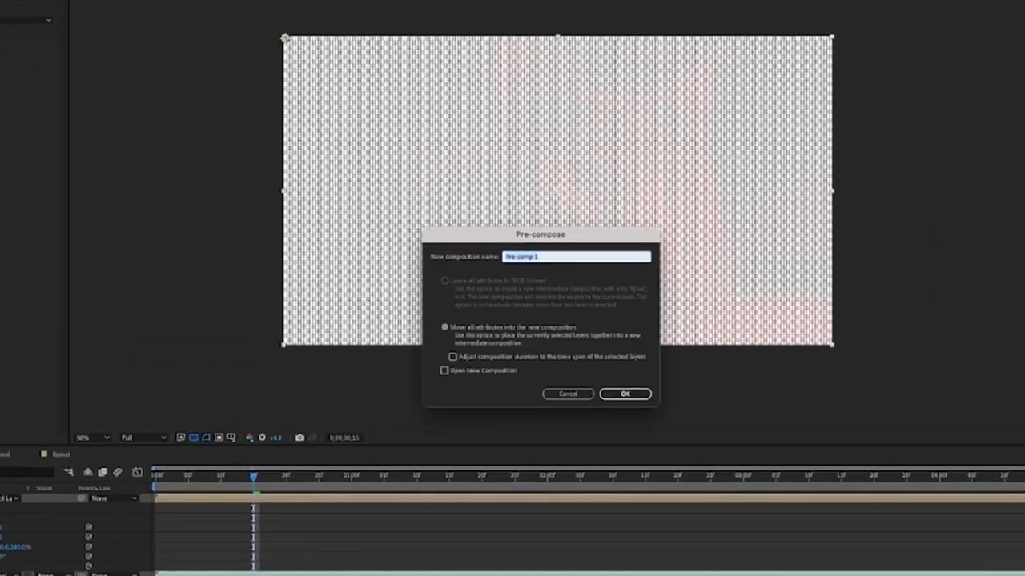
{"action": "type", "text": "RedSc"}
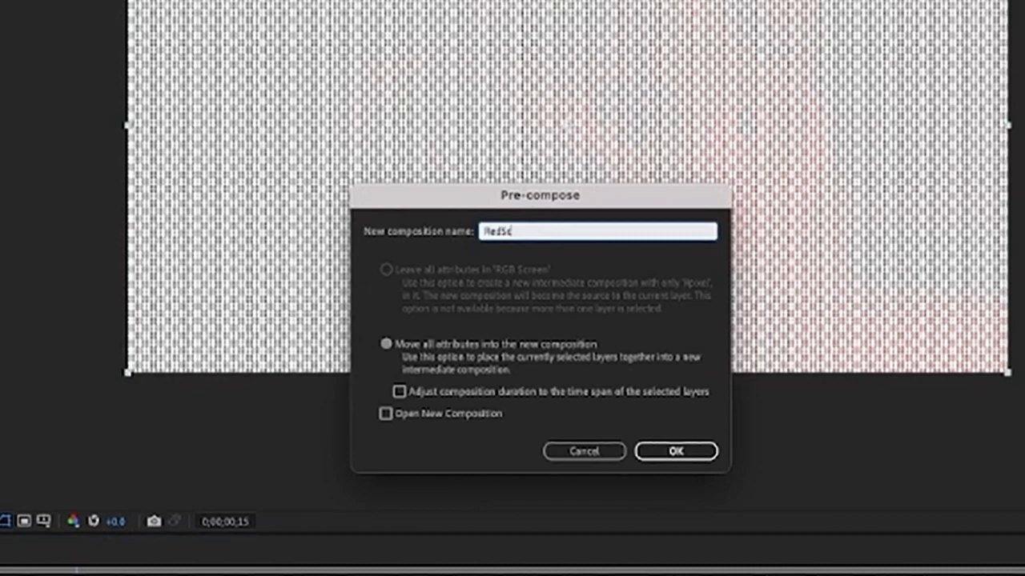
{"action": "type", "text": "reen"}
{"action": "key", "text": "Return"}
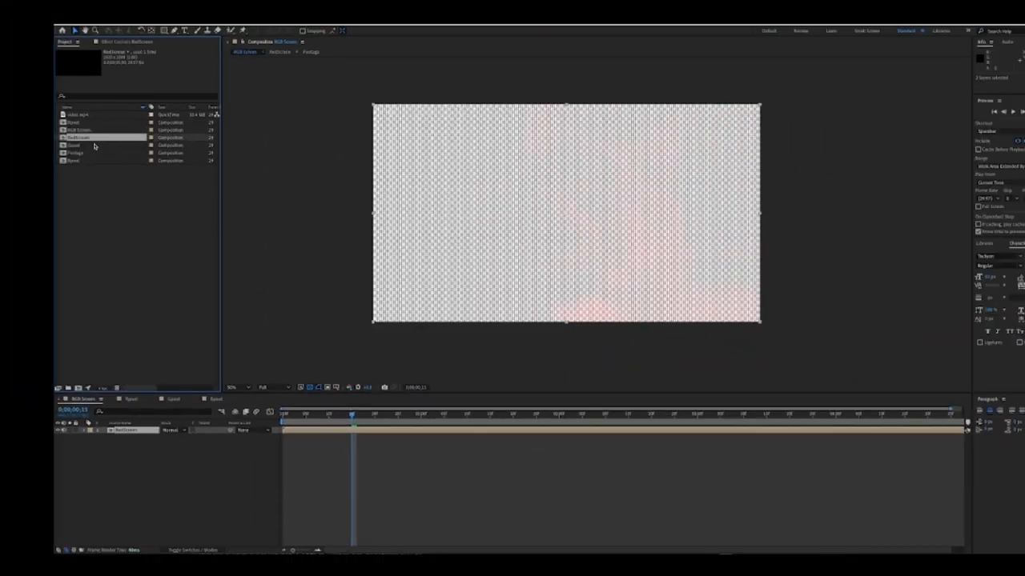
Make two duplicates of the RedScreen composition and rename them GreenScreen and BlueScreen.
{"action": "right_click", "coordinate": [90, 146]}
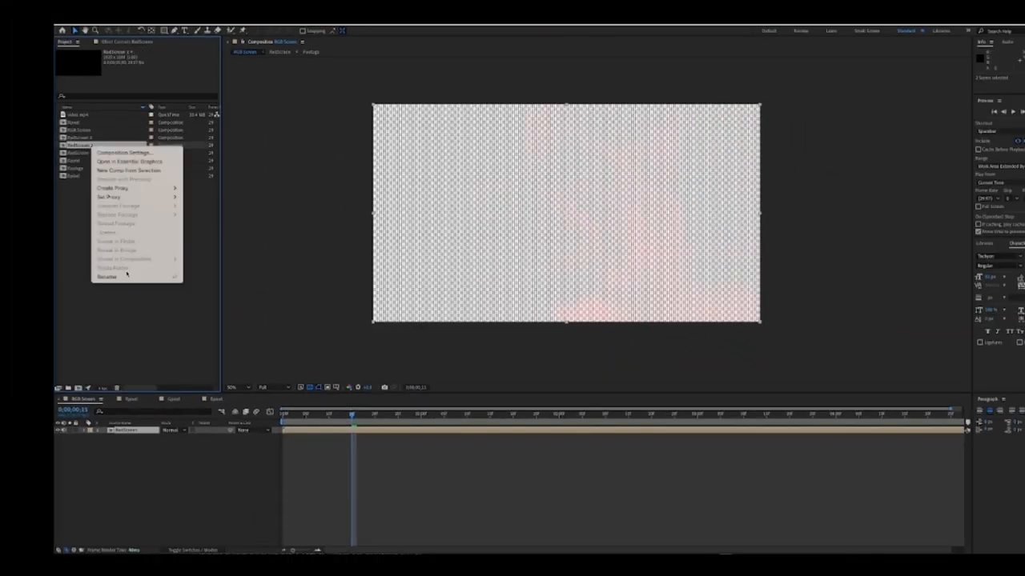
{"action": "left_click", "coordinate": [126, 277]}
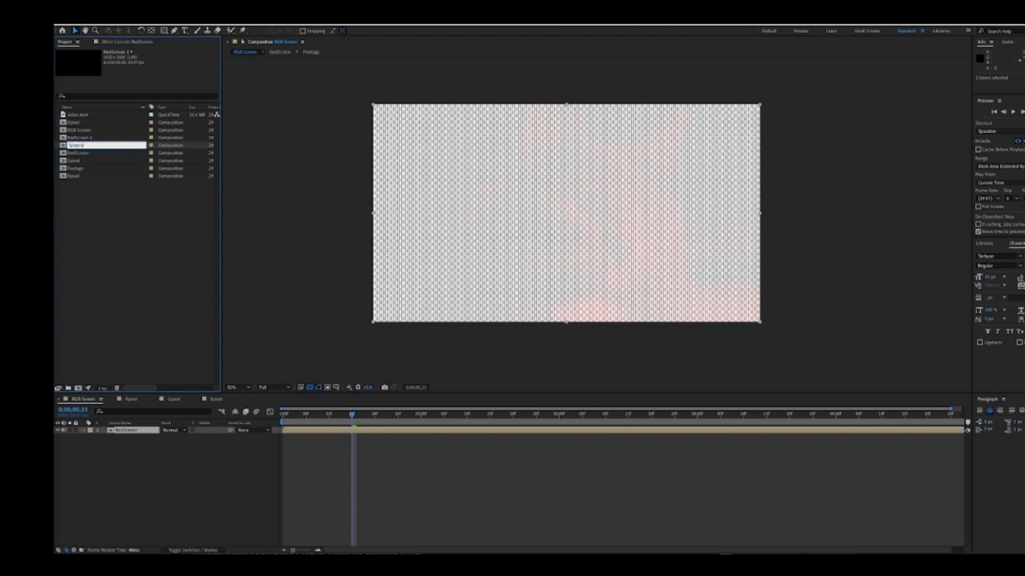
{"action": "key", "text": "Return"}
{"action": "right_click", "coordinate": [78, 138]}
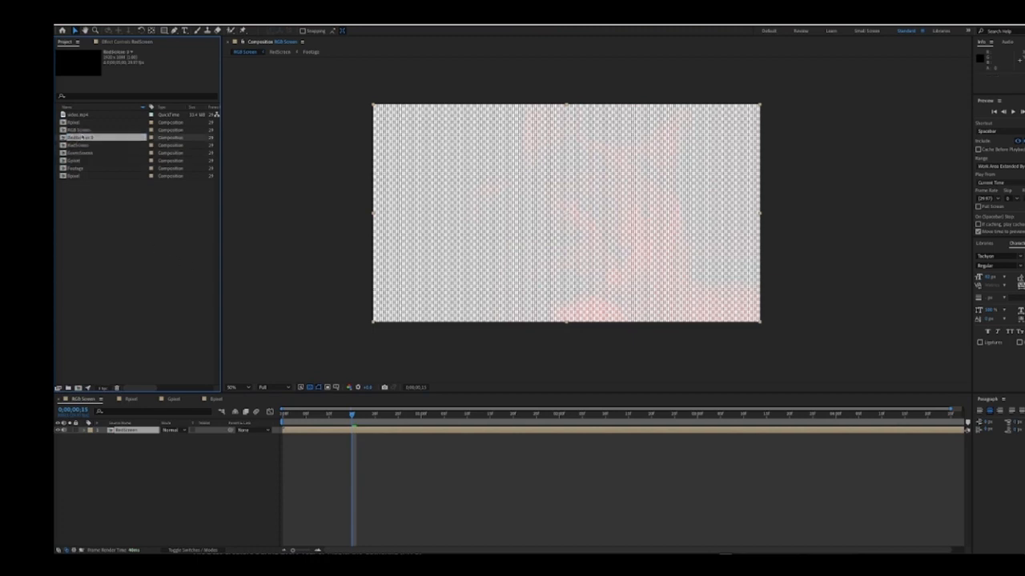
{"action": "left_click", "coordinate": [130, 266]}
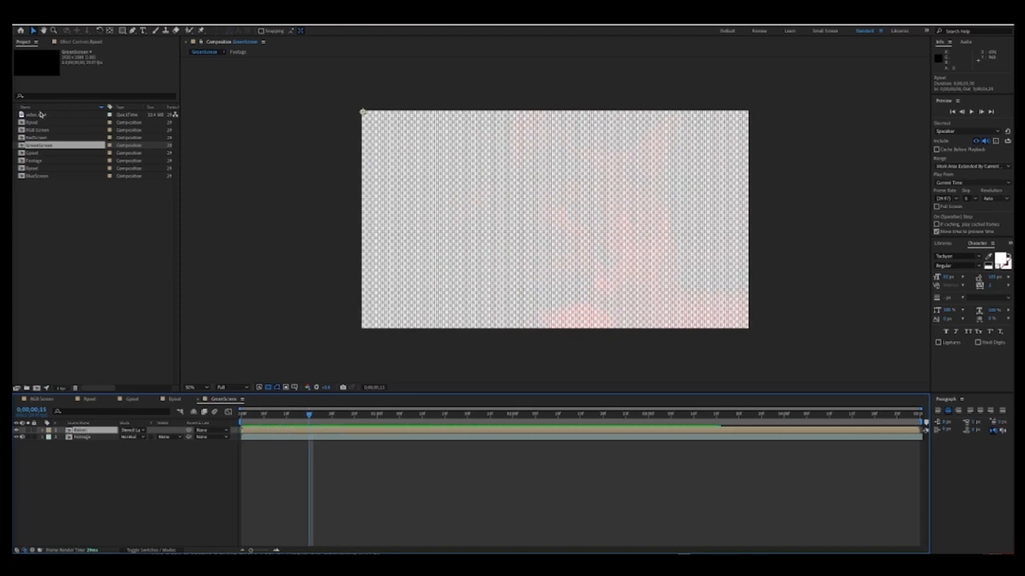
Replace the Rpixel layer in the GreenScreen composition with the Gpixel composition, keeping its tiling and blending mode.
{"action": "left_click", "coordinate": [35, 154]}
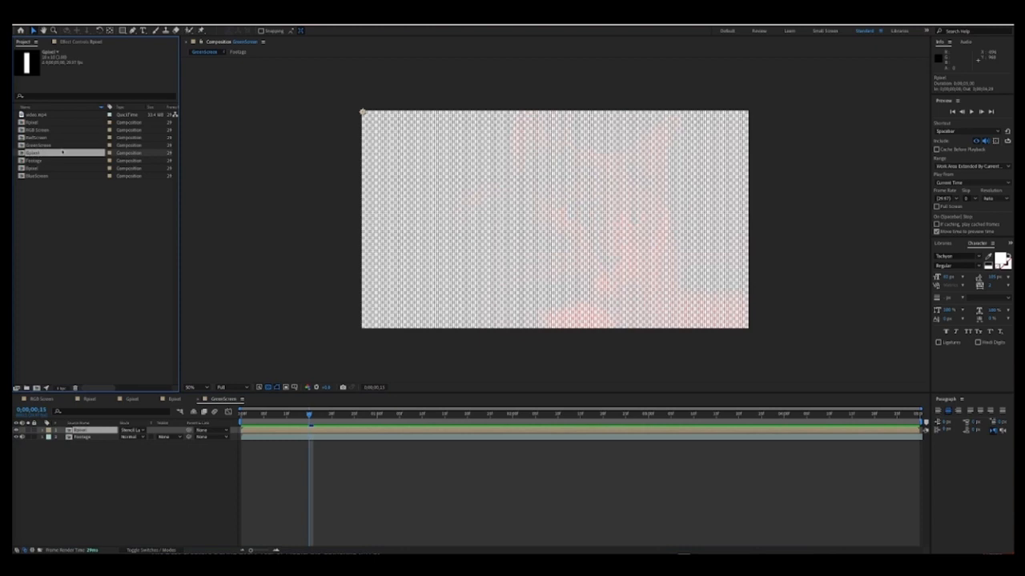
{"action": "left_click_drag", "start_coordinate": [34, 158], "coordinate": [82, 434]}
Examine how the tiled Gpixel bars sit at the upper-left corner of the GreenScreen frame.
{"action": "scroll", "coordinate": [446, 261], "scroll_direction": "up", "scroll_amount": 2}
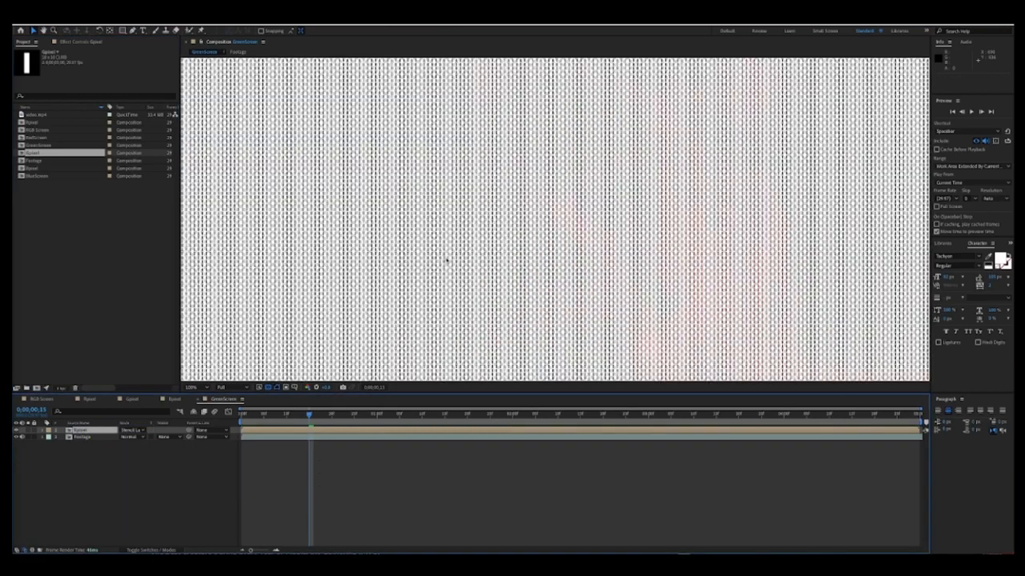
{"action": "key", "text": "space"}
{"action": "left_click_drag", "start_coordinate": [401, 187], "coordinate": [640, 322]}
{"action": "left_click_drag", "start_coordinate": [264, 136], "coordinate": [640, 324]}
{"action": "left_click_drag", "start_coordinate": [243, 107], "coordinate": [337, 232]}
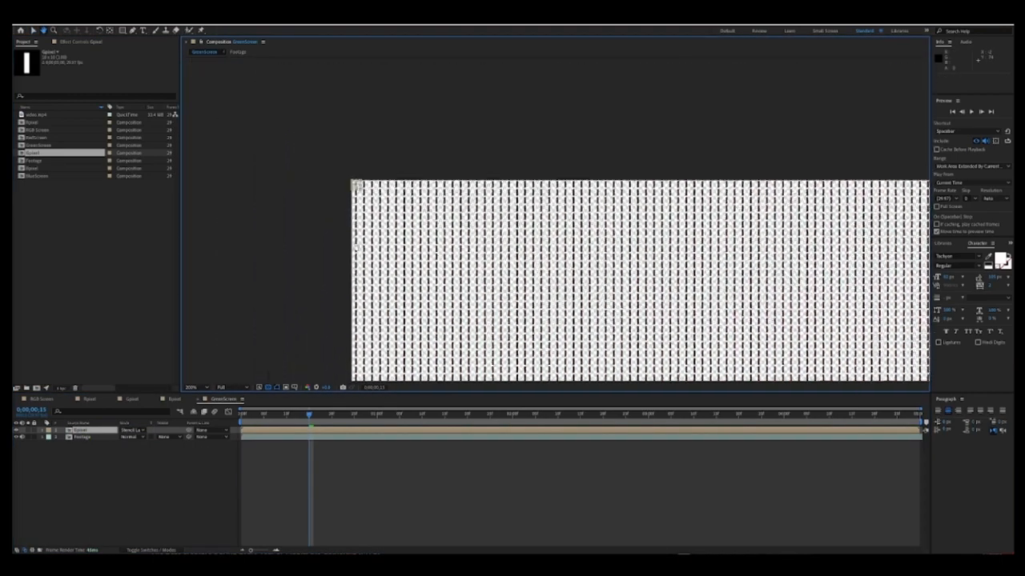
{"action": "scroll", "coordinate": [335, 230], "scroll_direction": "up", "scroll_amount": 1}
{"action": "key", "text": "space"}
{"action": "left_click_drag", "start_coordinate": [416, 200], "coordinate": [720, 249]}
{"action": "scroll", "coordinate": [492, 249], "scroll_direction": "up", "scroll_amount": 1}
{"action": "key", "text": "space"}
{"action": "left_click_drag", "start_coordinate": [451, 251], "coordinate": [487, 261]}
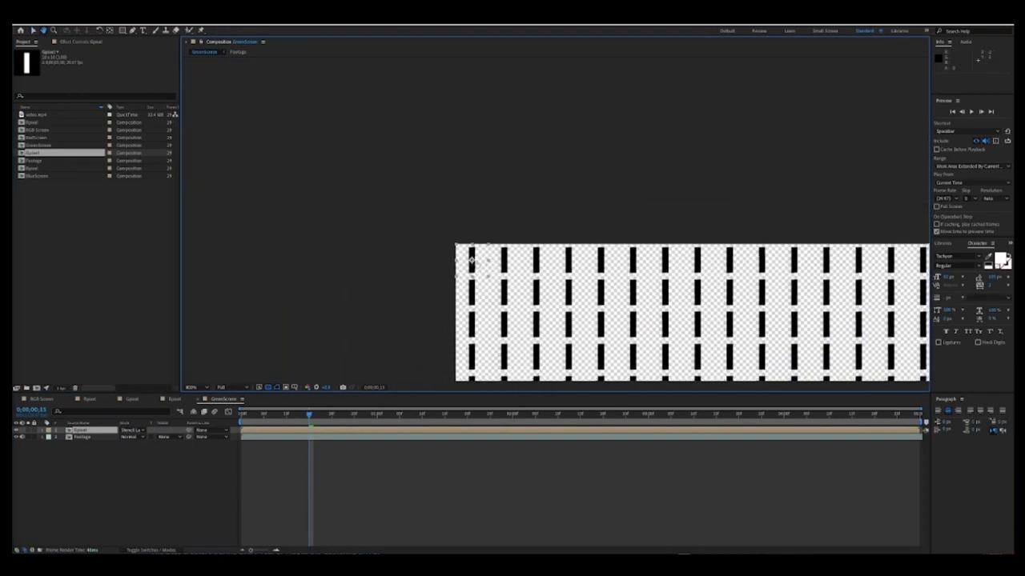
{"action": "scroll", "coordinate": [471, 273], "scroll_direction": "up", "scroll_amount": 1}
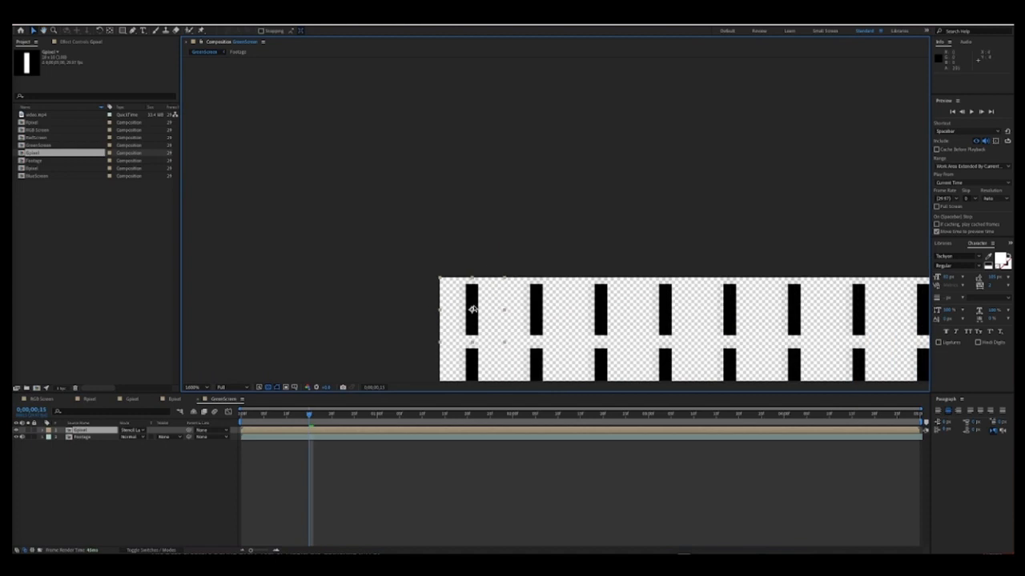
{"action": "scroll", "coordinate": [393, 297], "scroll_direction": "down", "scroll_amount": 2}
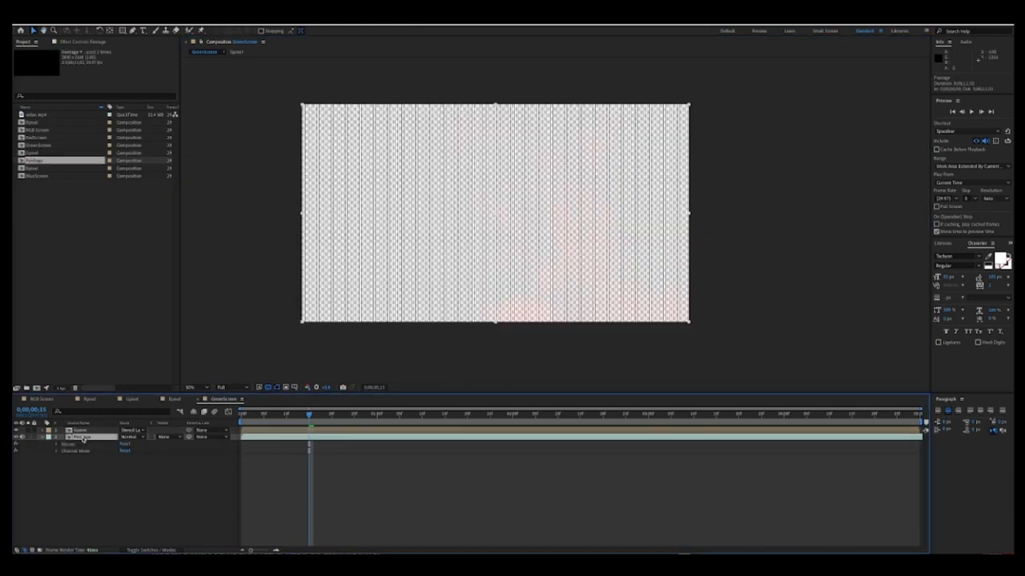
In GreenScreen, set the Footage layer's Channel Mixer Green-Green value to 100 and Red-Red value to 0.
{"action": "key", "text": "w"}
{"action": "double_click", "coordinate": [83, 451]}
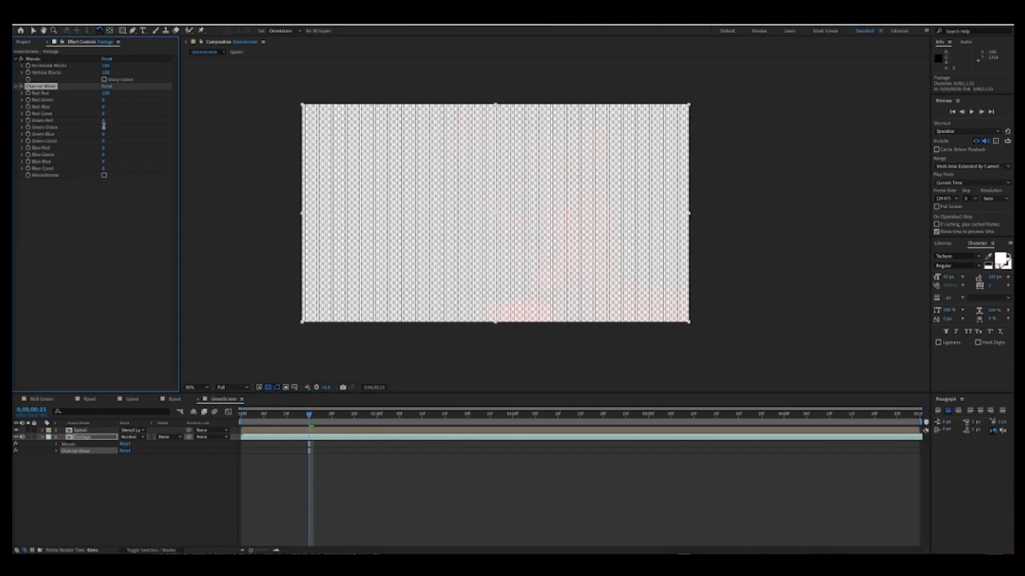
{"action": "left_click", "coordinate": [108, 218]}
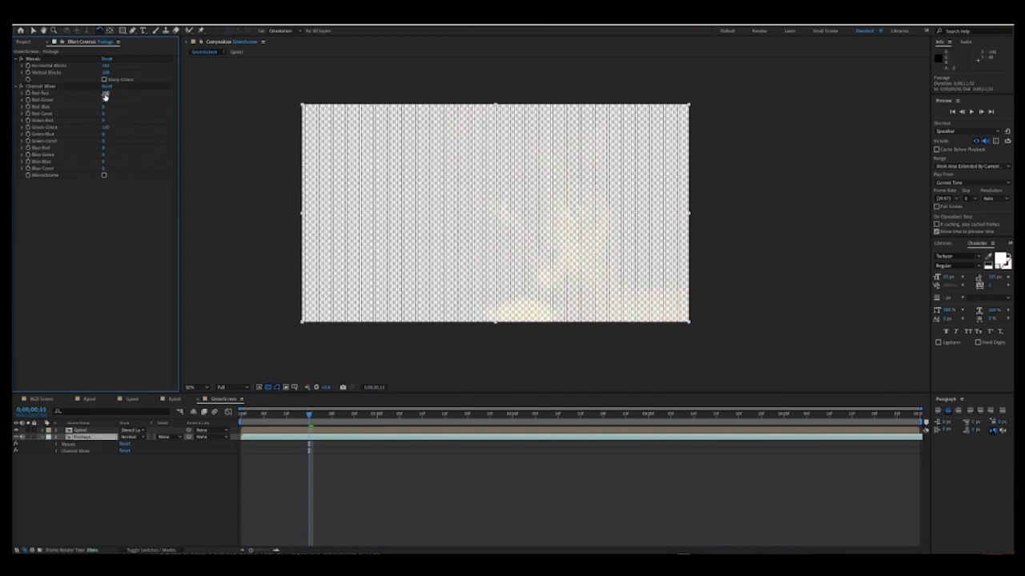
{"action": "scroll", "coordinate": [551, 264], "scroll_direction": "up", "scroll_amount": 3}
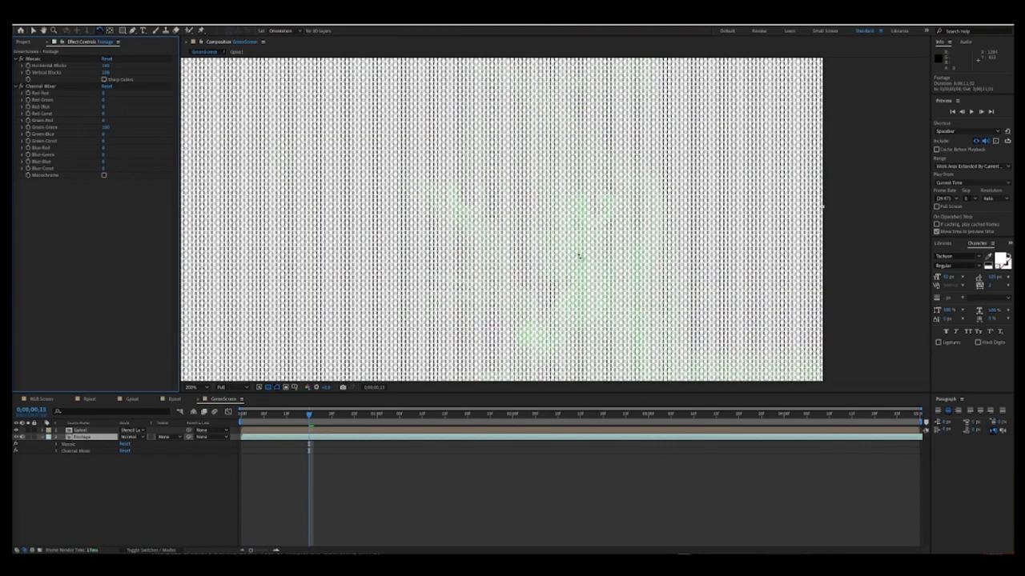
{"action": "scroll", "coordinate": [582, 235], "scroll_direction": "down", "scroll_amount": 3}
{"action": "key", "text": "v"}
{"action": "left_click", "coordinate": [478, 325]}
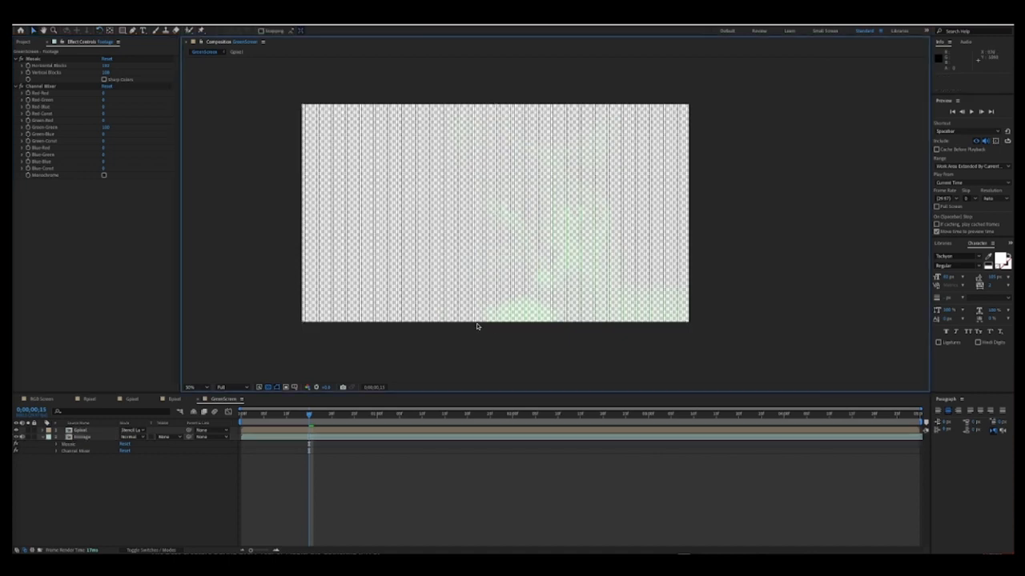
Open the BlueScreen composition and replace its Rpixel layer with the Bpixel composition.
{"action": "left_click", "coordinate": [23, 42]}
{"action": "double_click", "coordinate": [39, 177]}
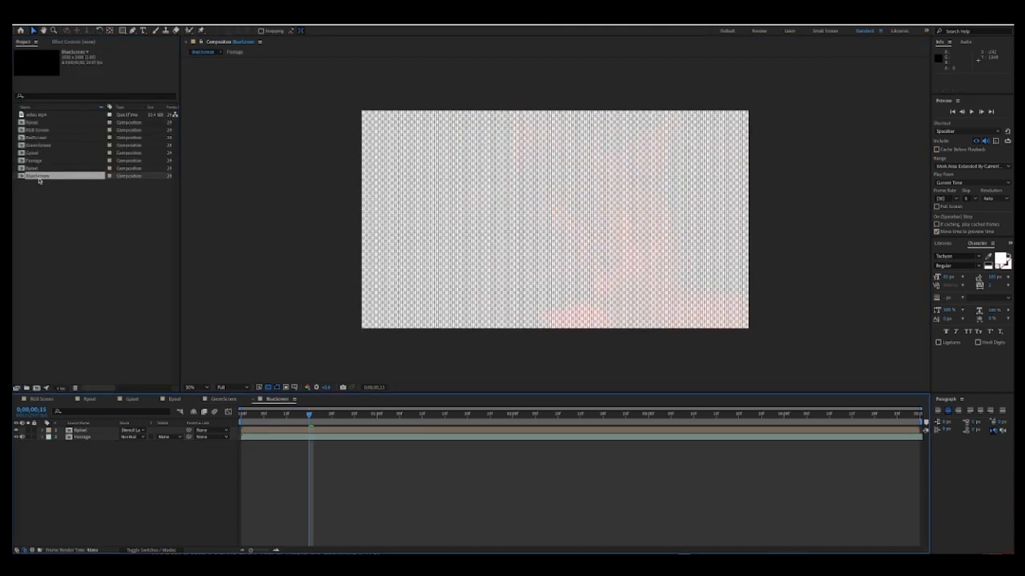
{"action": "left_click", "coordinate": [80, 431]}
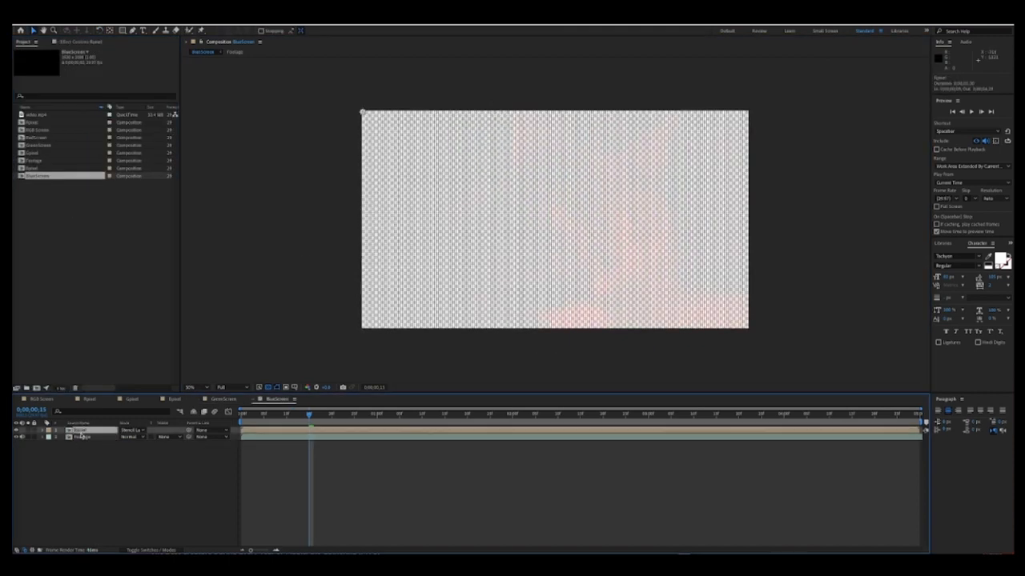
{"action": "left_click", "coordinate": [35, 168]}
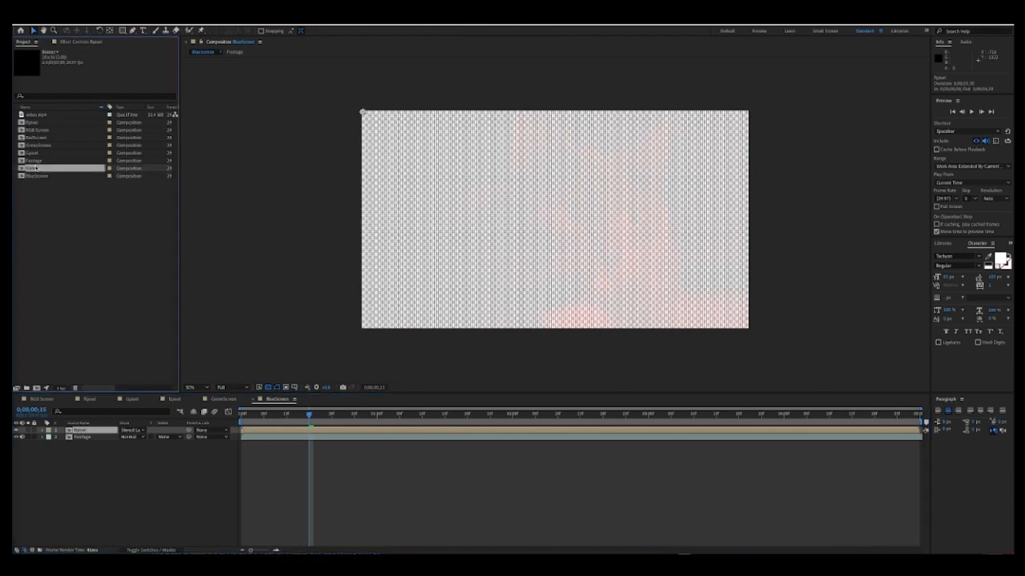
{"action": "left_click_drag", "start_coordinate": [33, 168], "coordinate": [89, 434]}
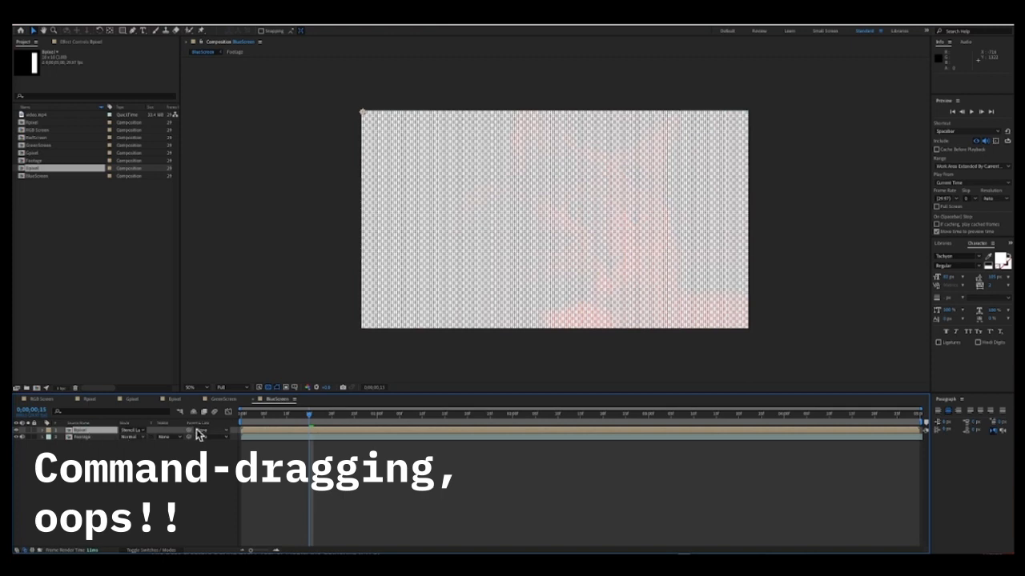
In BlueScreen, set the Footage layer's Channel Mixer Red-Red value to 0 and Blue-Blue value to 100.
{"action": "left_click", "coordinate": [93, 438]}
{"action": "key", "text": "e"}
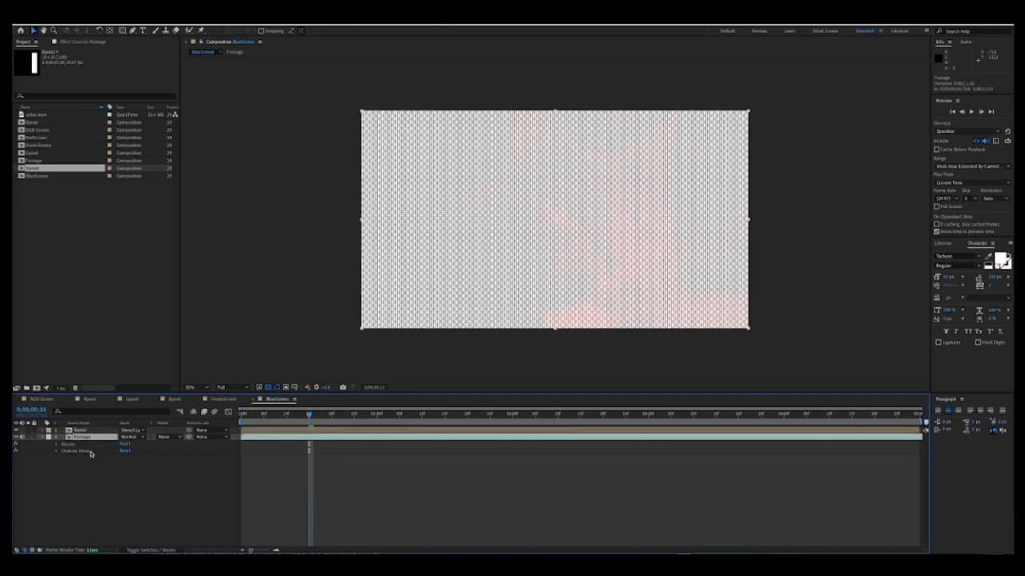
{"action": "left_click", "coordinate": [90, 451]}
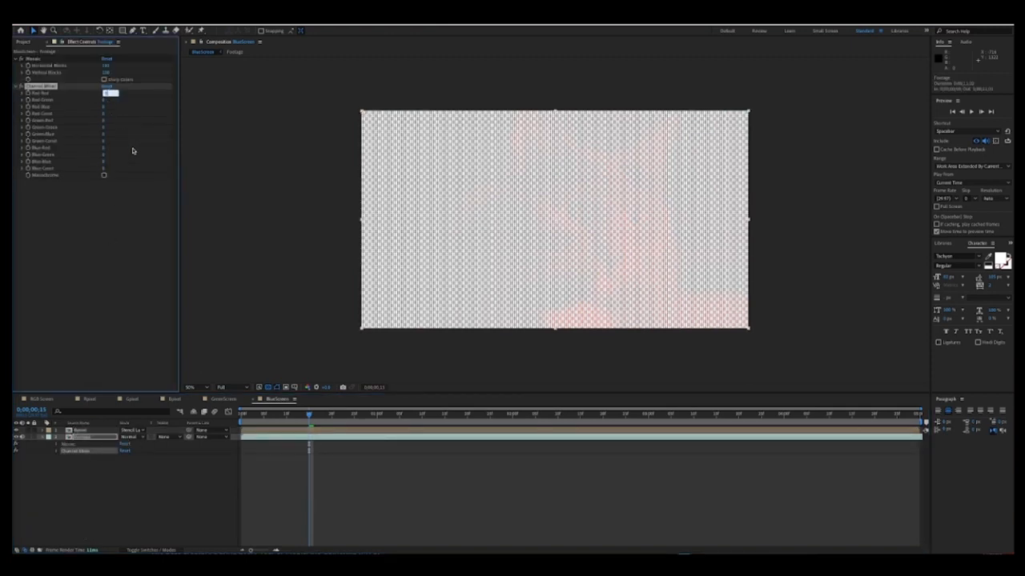
{"action": "left_click", "coordinate": [125, 161]}
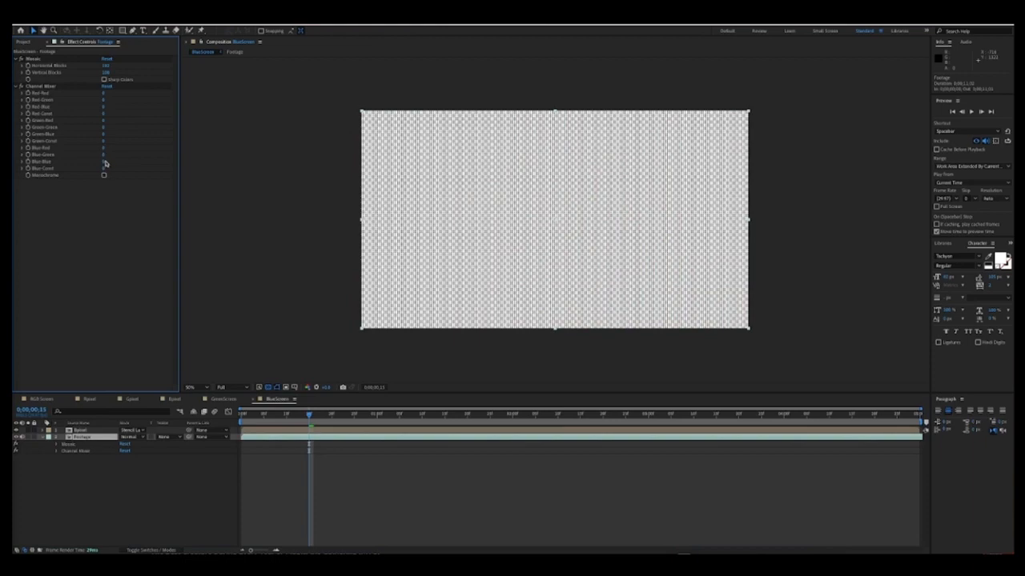
{"action": "left_click", "coordinate": [134, 250]}
{"action": "scroll", "coordinate": [578, 273], "scroll_direction": "up", "scroll_amount": 2}
{"action": "scroll", "coordinate": [606, 272], "scroll_direction": "up", "scroll_amount": 1}
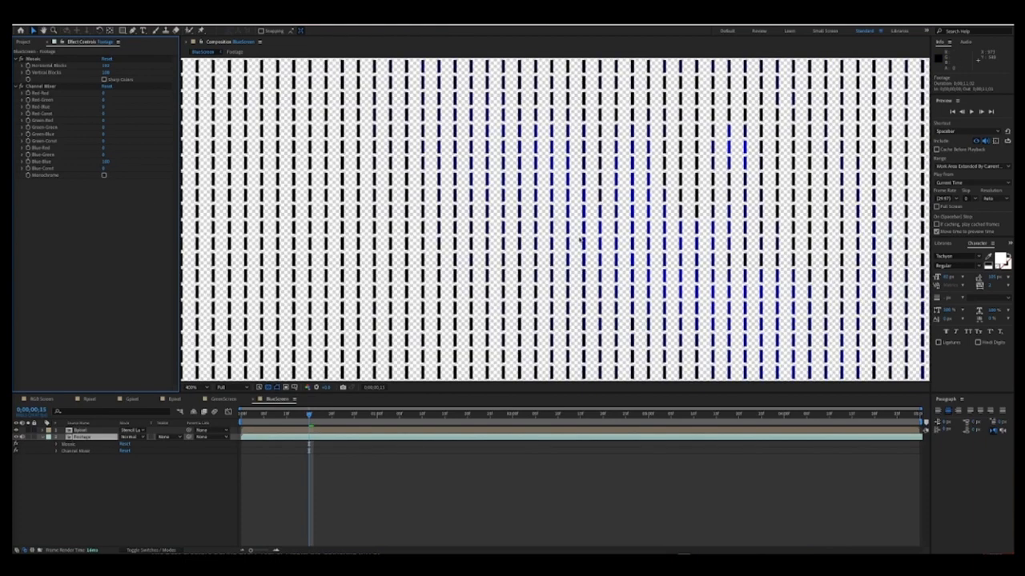
{"action": "scroll", "coordinate": [582, 229], "scroll_direction": "down", "scroll_amount": 3}
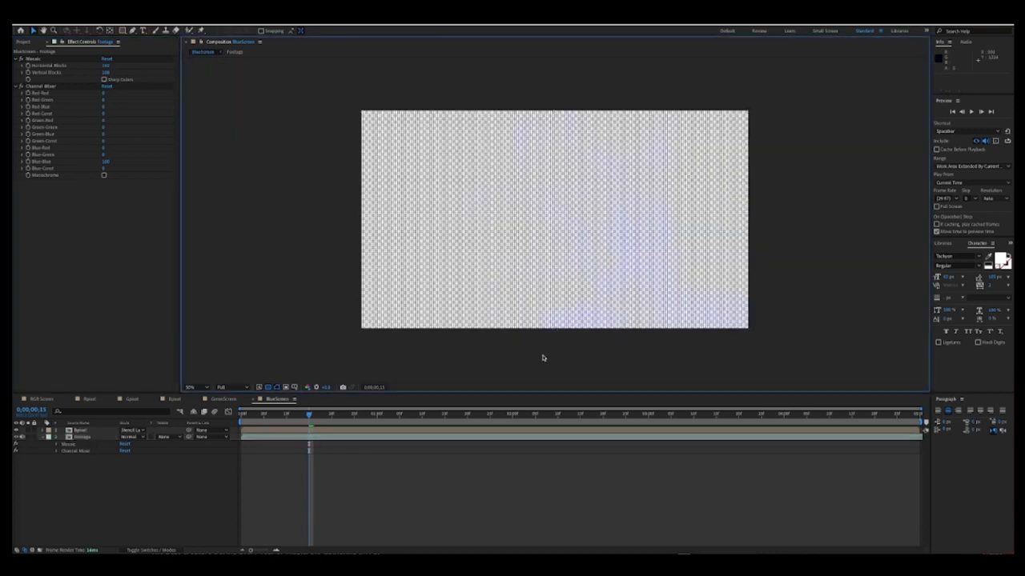
Open the RGB Screen composition and add the GreenScreen and BlueScreen compositions beneath its RedScreen layer.
{"action": "left_click", "coordinate": [39, 398]}
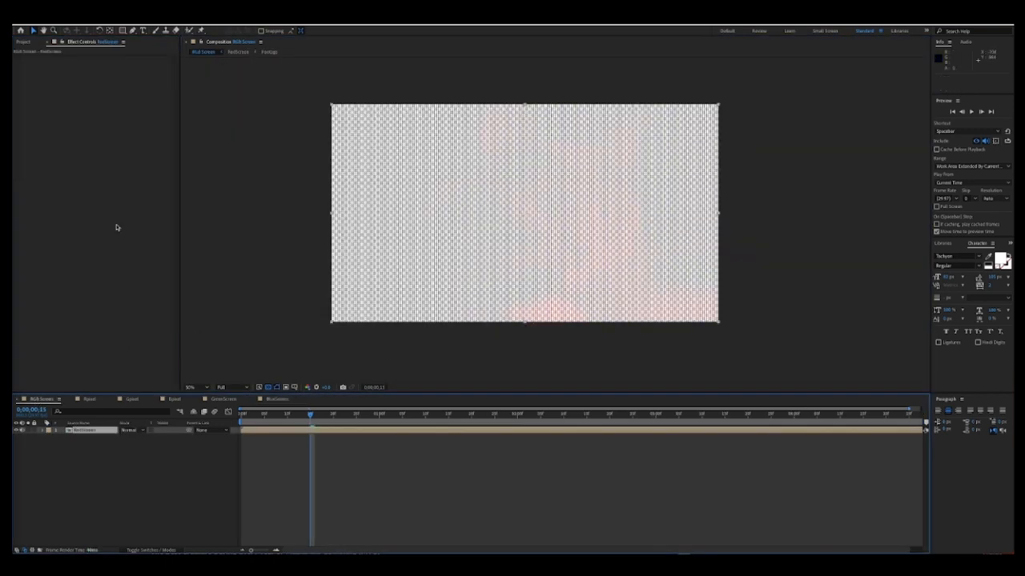
{"action": "left_click", "coordinate": [30, 42]}
{"action": "left_click", "coordinate": [42, 144]}
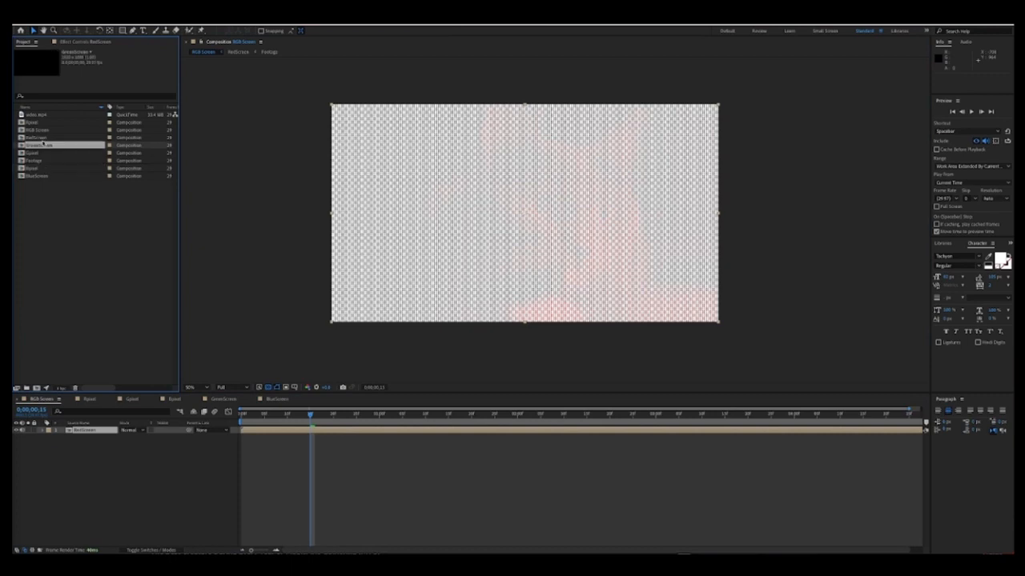
{"action": "left_click", "coordinate": [41, 177], "text": "ctrl"}
{"action": "left_click_drag", "start_coordinate": [40, 178], "coordinate": [152, 496]}
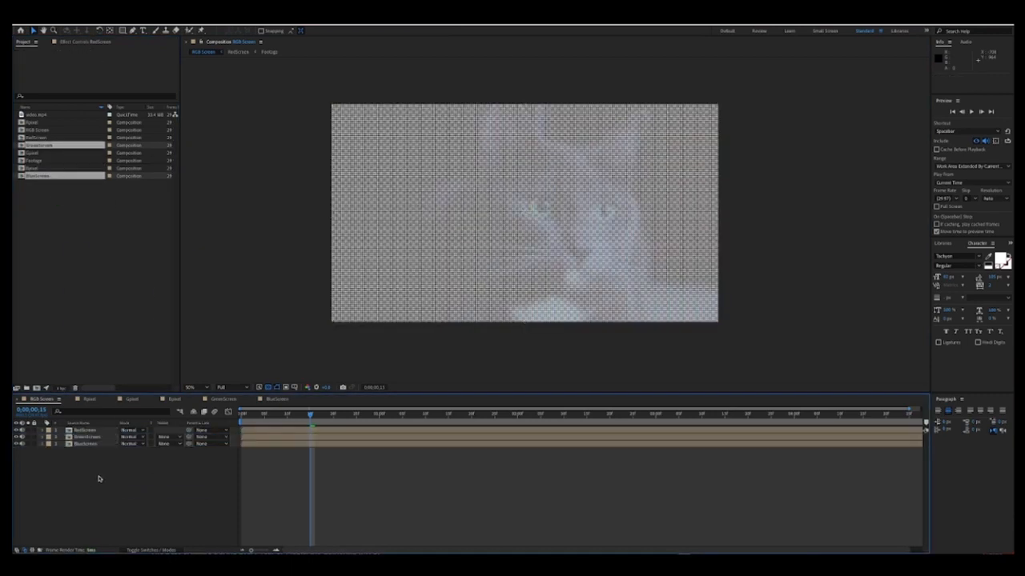
Create a black solid at composition size in RGB Screen and place it beneath all the other layers.
{"action": "right_click", "coordinate": [154, 471]}
{"action": "mouse_move", "coordinate": [160, 478]}
{"action": "left_click", "coordinate": [252, 498]}
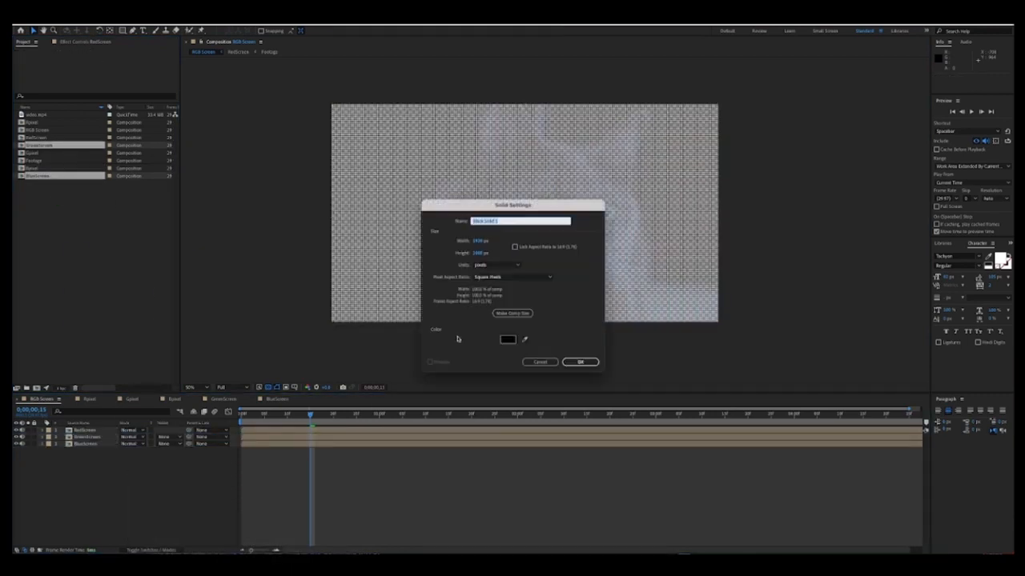
{"action": "left_click", "coordinate": [580, 362]}
{"action": "left_click_drag", "start_coordinate": [104, 430], "coordinate": [105, 453]}
Set the blending mode of the RedScreen, GreenScreen and BlueScreen layers to Add.
{"action": "left_click", "coordinate": [105, 432]}
{"action": "left_click", "coordinate": [105, 443], "text": "shift"}
{"action": "left_click", "coordinate": [129, 443]}
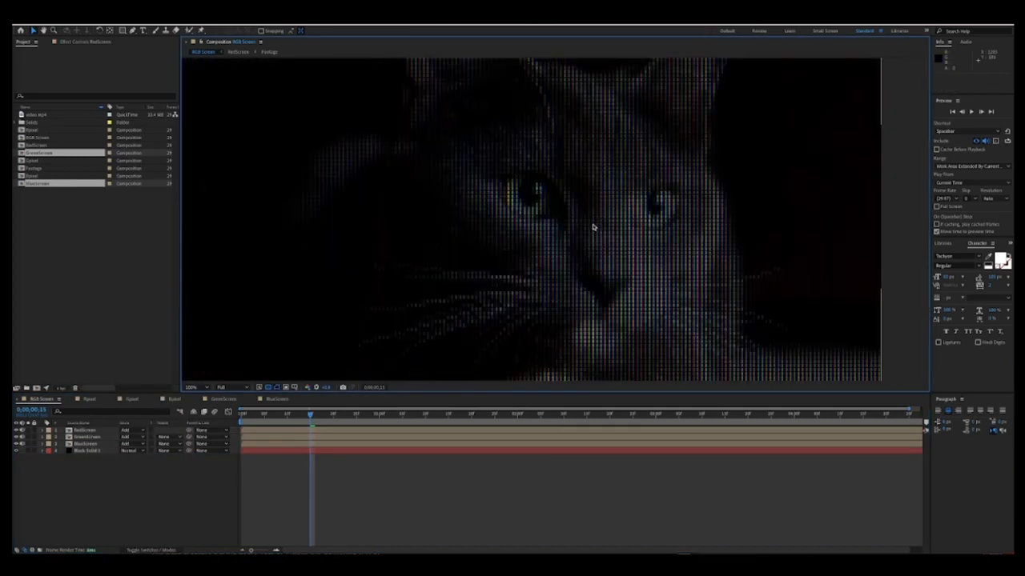
{"action": "scroll", "coordinate": [592, 227], "scroll_direction": "up", "scroll_amount": 5}
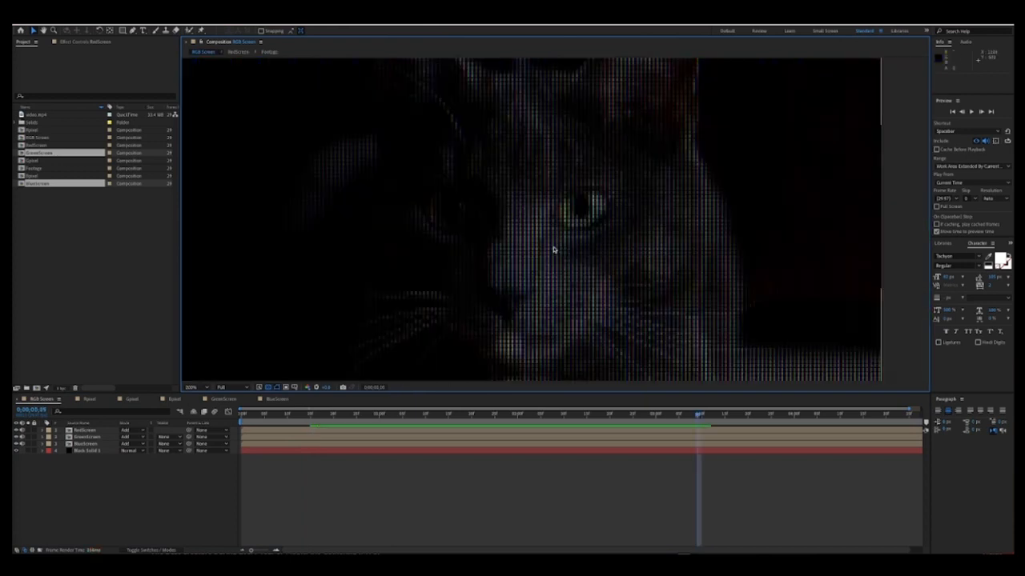
{"action": "scroll", "coordinate": [552, 247], "scroll_direction": "up", "scroll_amount": 2}
{"action": "scroll", "coordinate": [551, 248], "scroll_direction": "down", "scroll_amount": 2}
Add an adjustment layer above all the screen layers in RGB Screen.
{"action": "right_click", "coordinate": [98, 475]}
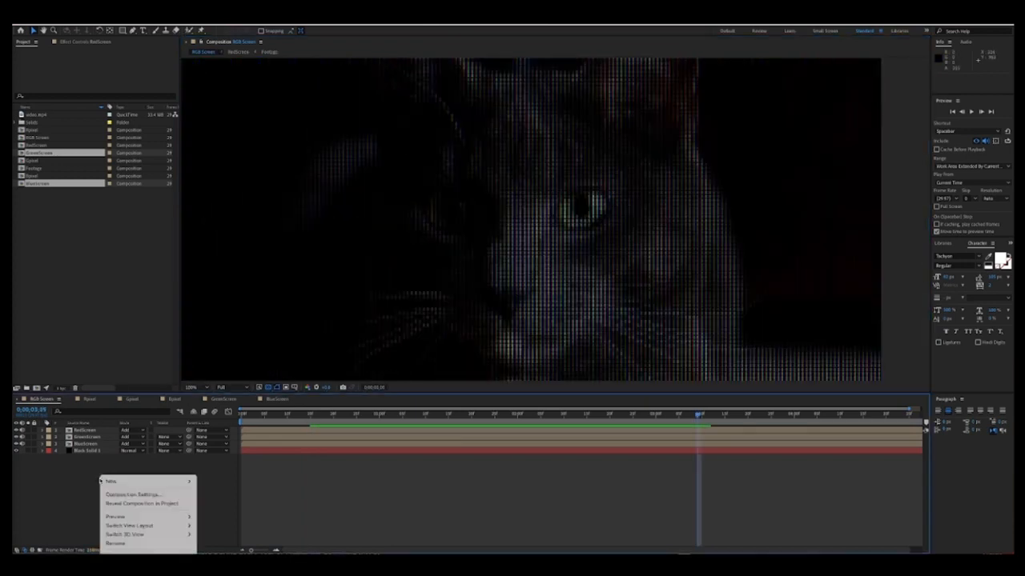
{"action": "mouse_move", "coordinate": [144, 481]}
{"action": "left_click", "coordinate": [228, 534]}
{"action": "left_click", "coordinate": [153, 19]}
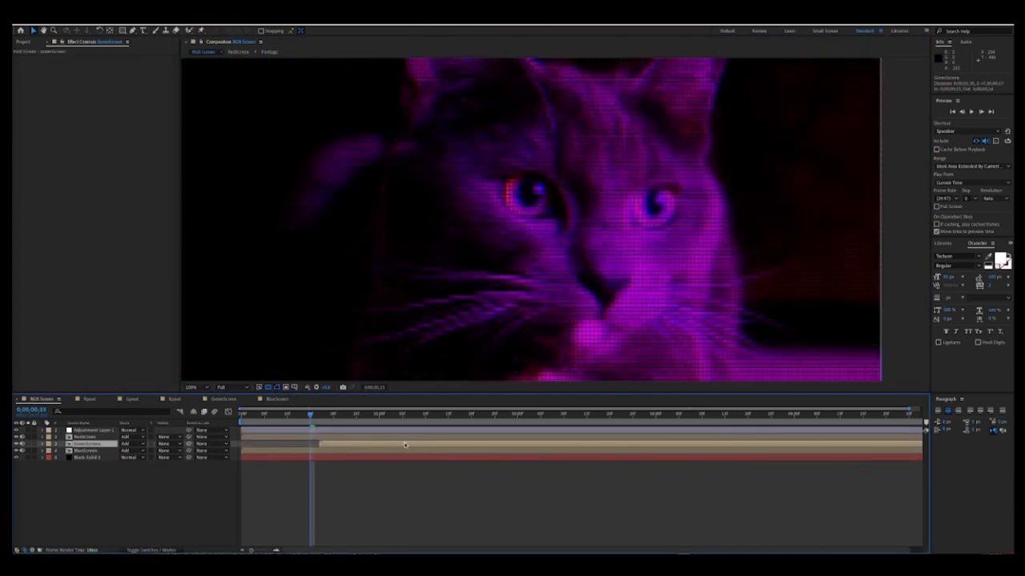
Offset the GreenScreen layer in time to start about 9 frames into RGB Screen and preview the colour separation.
{"action": "left_click_drag", "start_coordinate": [404, 445], "coordinate": [365, 453]}
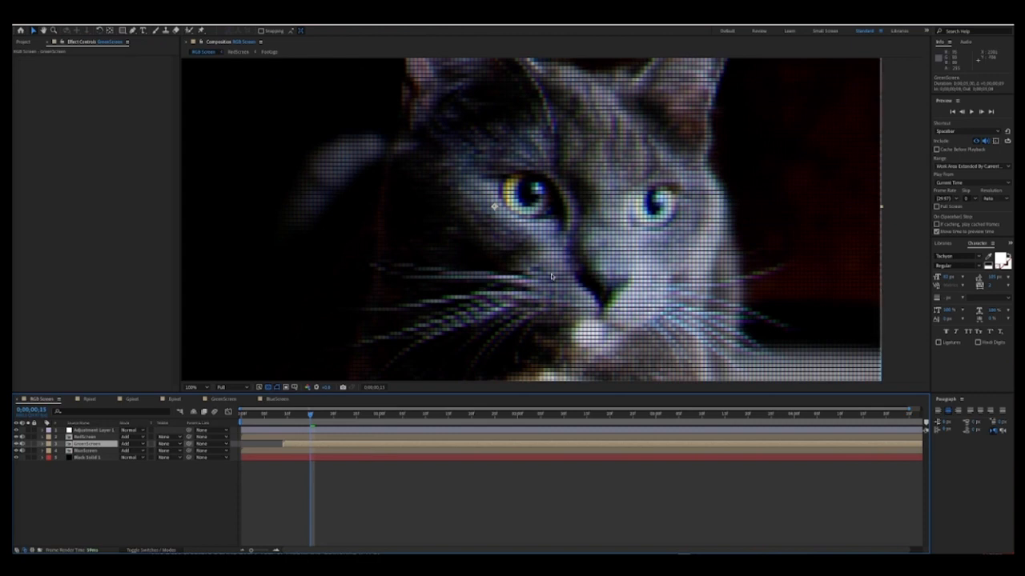
{"action": "scroll", "coordinate": [574, 188], "scroll_direction": "down", "scroll_amount": 3}
{"action": "key", "text": "space"}
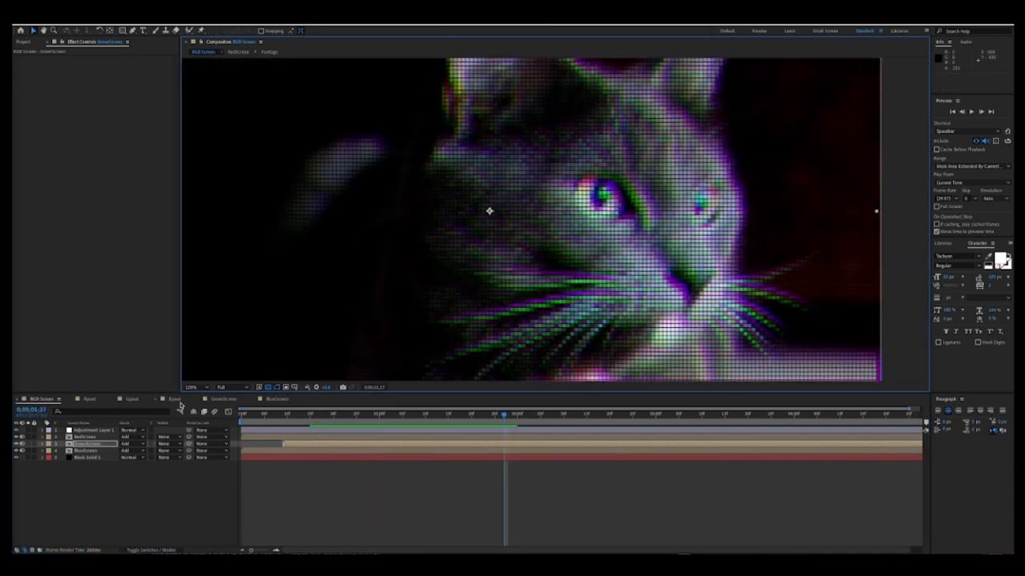
In Bpixel, rotate the white bar about 70° clockwise into the middle of the frame and inspect the pixel pattern in RGB Screen.
{"action": "left_click", "coordinate": [176, 399]}
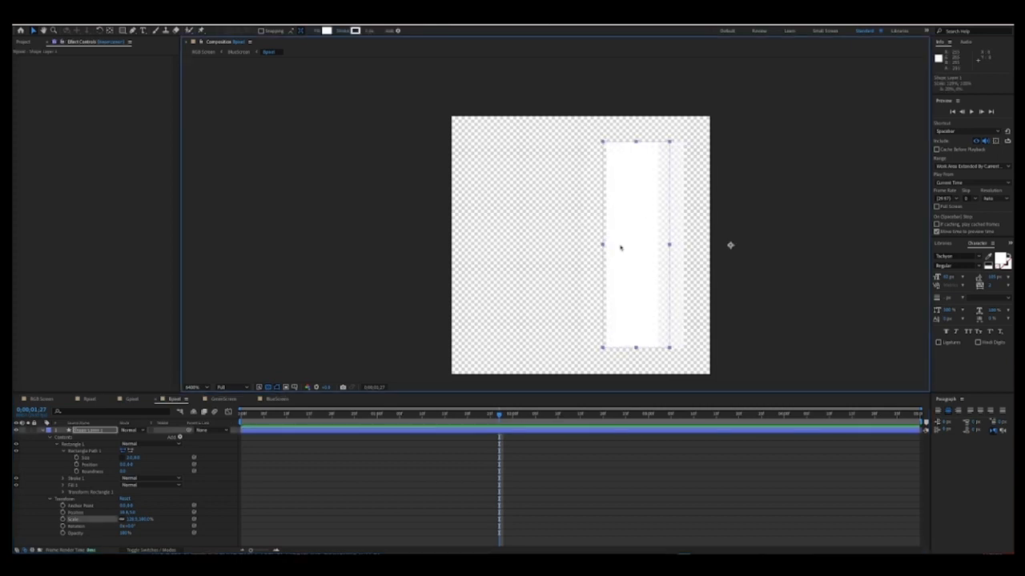
{"action": "key", "text": "ctrl+z"}
{"action": "key", "text": "r"}
{"action": "left_click_drag", "start_coordinate": [126, 438], "coordinate": [184, 418]}
{"action": "left_click_drag", "start_coordinate": [669, 160], "coordinate": [607, 227]}
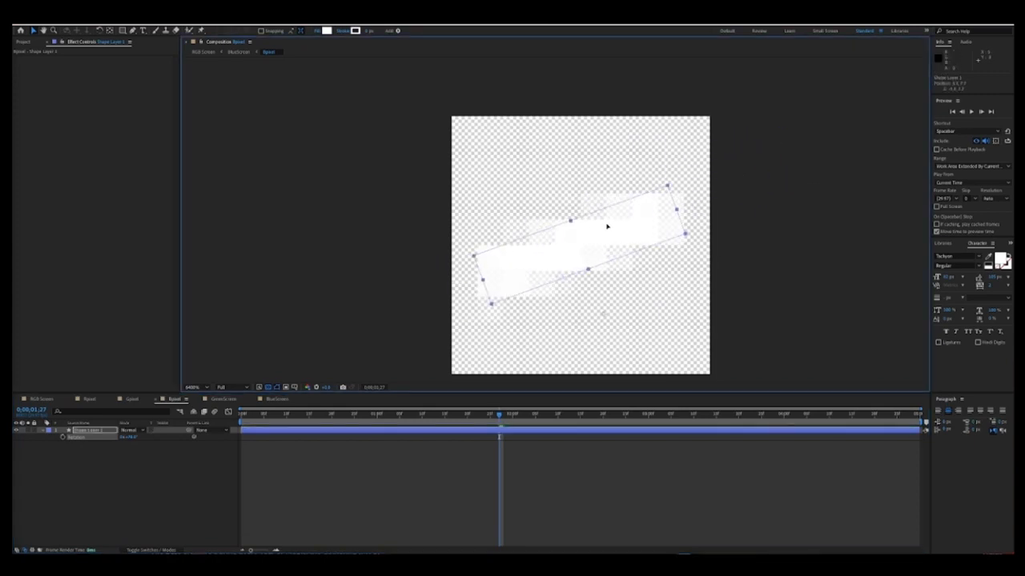
{"action": "left_click", "coordinate": [50, 399]}
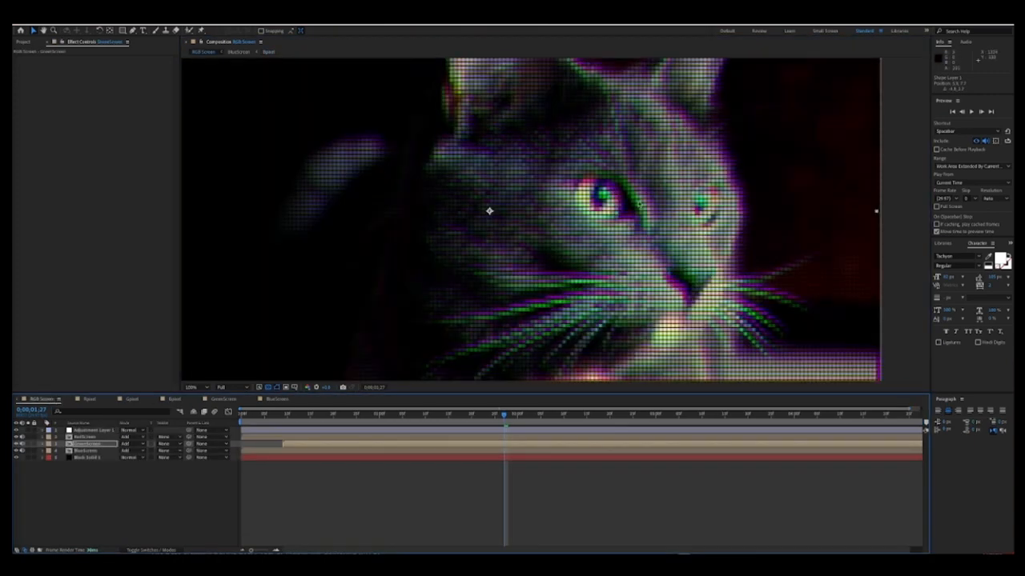
{"action": "scroll", "coordinate": [489, 210], "scroll_direction": "up", "scroll_amount": 3}
{"action": "scroll", "coordinate": [425, 203], "scroll_direction": "down", "scroll_amount": 1}
{"action": "left_click_drag", "start_coordinate": [661, 134], "coordinate": [604, 324]}
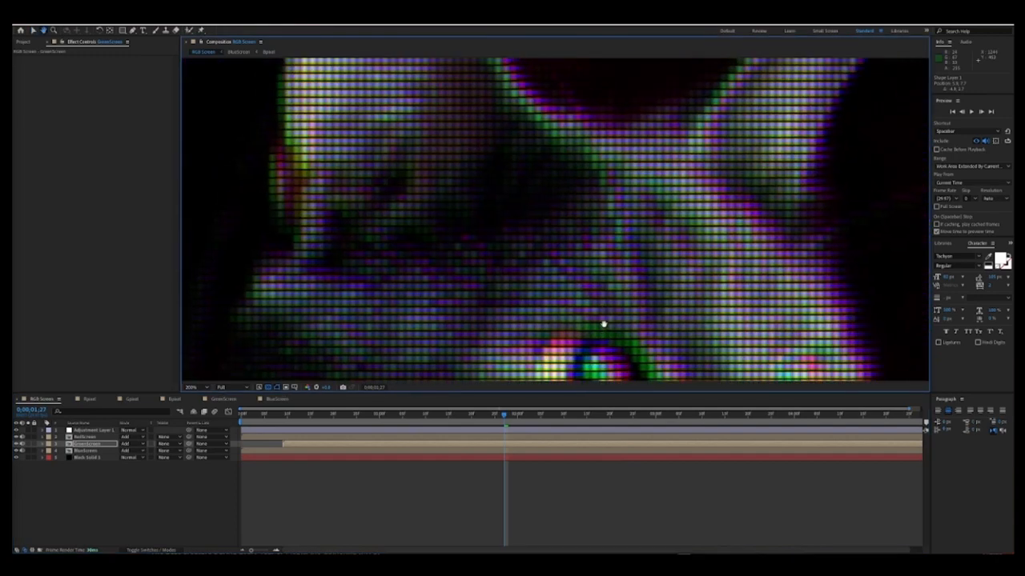
{"action": "left_click_drag", "start_coordinate": [832, 238], "coordinate": [657, 220]}
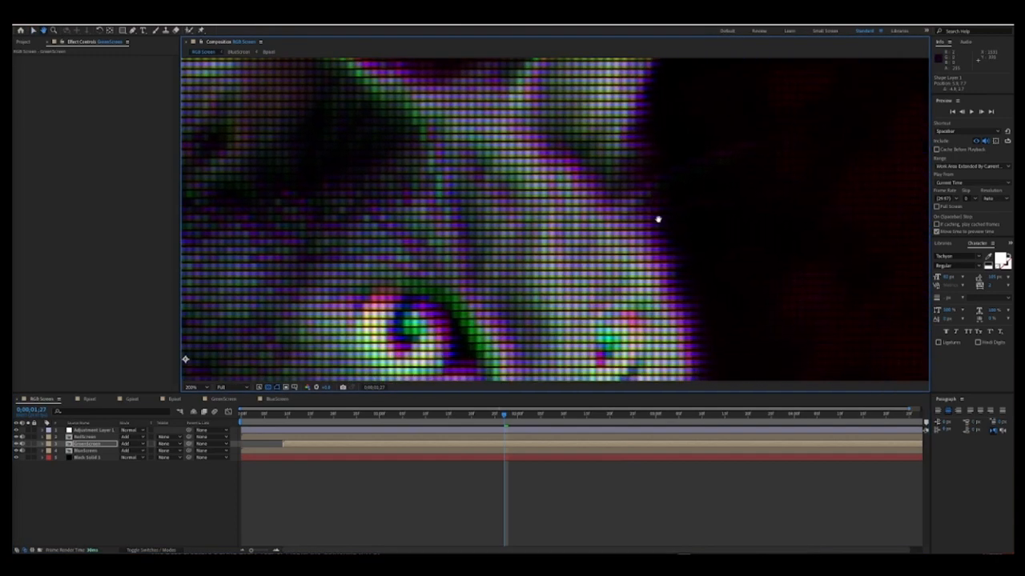
In Rpixel, rotate the white bar about 70° clockwise near the frame's lower edge and inspect the pattern in RGB Screen.
{"action": "left_click", "coordinate": [90, 399]}
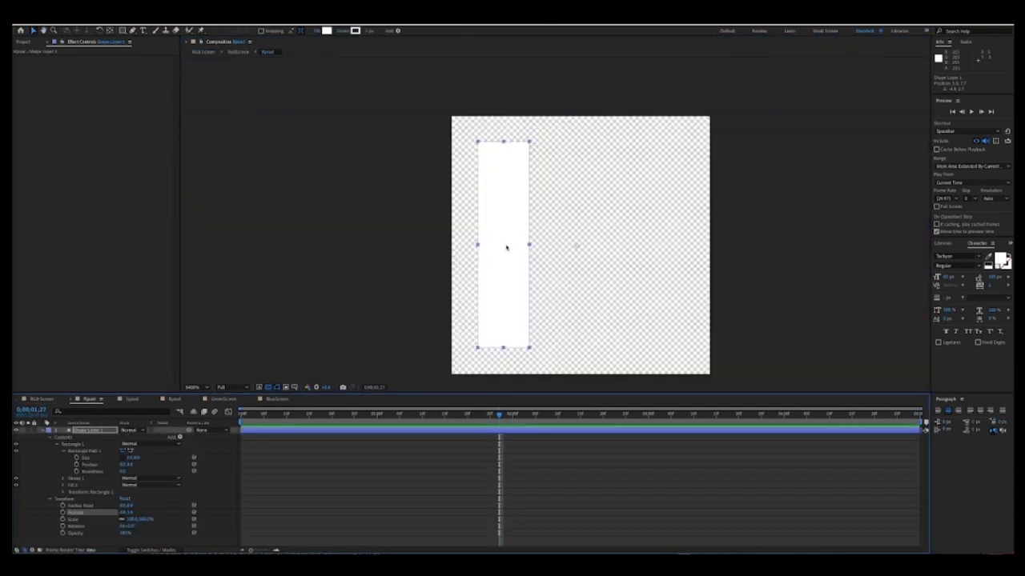
{"action": "key", "text": "u"}
{"action": "left_click_drag", "start_coordinate": [132, 439], "coordinate": [187, 439]}
{"action": "left_click_drag", "start_coordinate": [634, 153], "coordinate": [670, 291]}
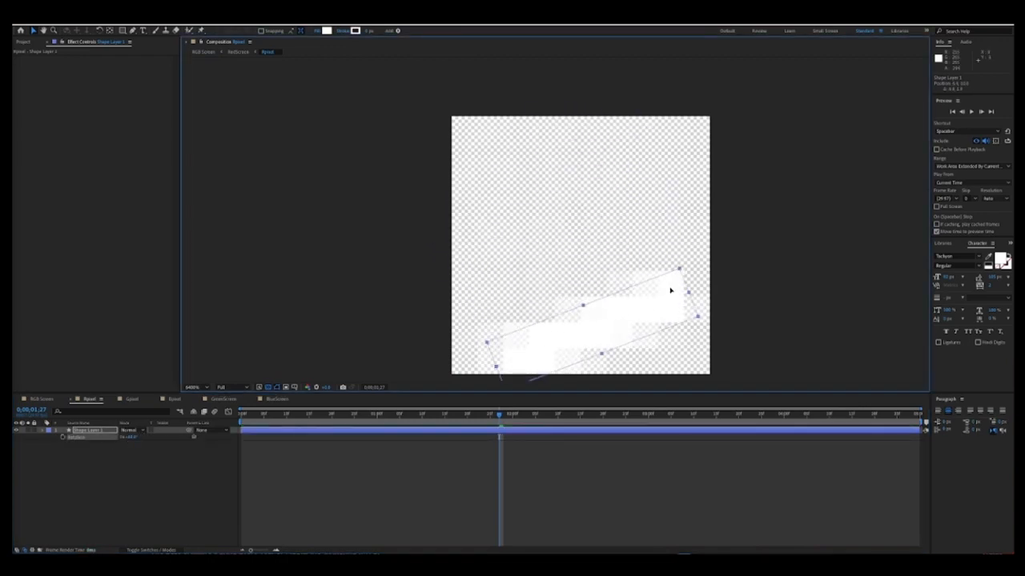
{"action": "left_click", "coordinate": [42, 398]}
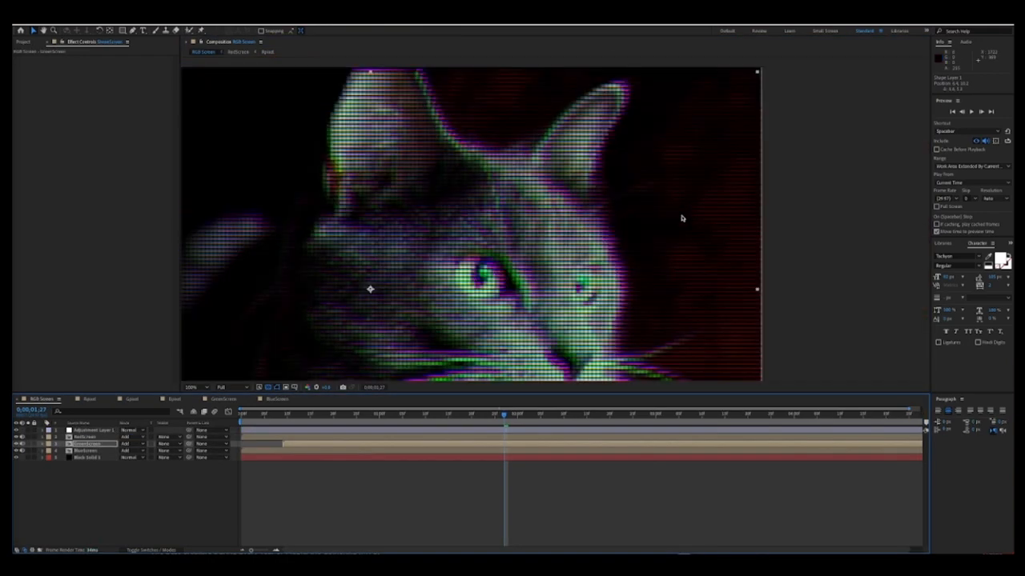
{"action": "left_click_drag", "start_coordinate": [437, 335], "coordinate": [583, 201]}
{"action": "scroll", "coordinate": [649, 192], "scroll_direction": "up", "scroll_amount": 1}
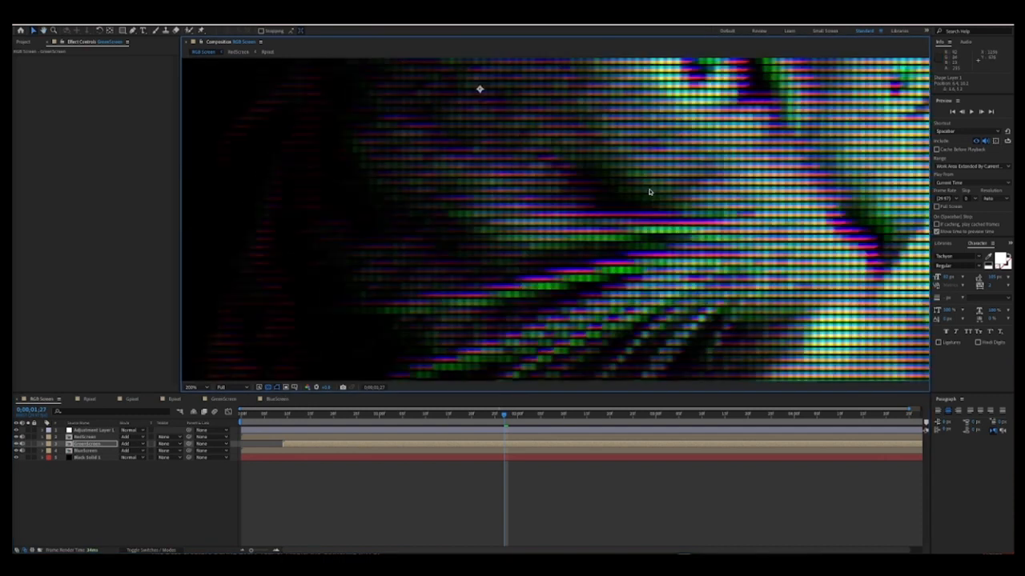
{"action": "scroll", "coordinate": [604, 237], "scroll_direction": "down", "scroll_amount": 1}
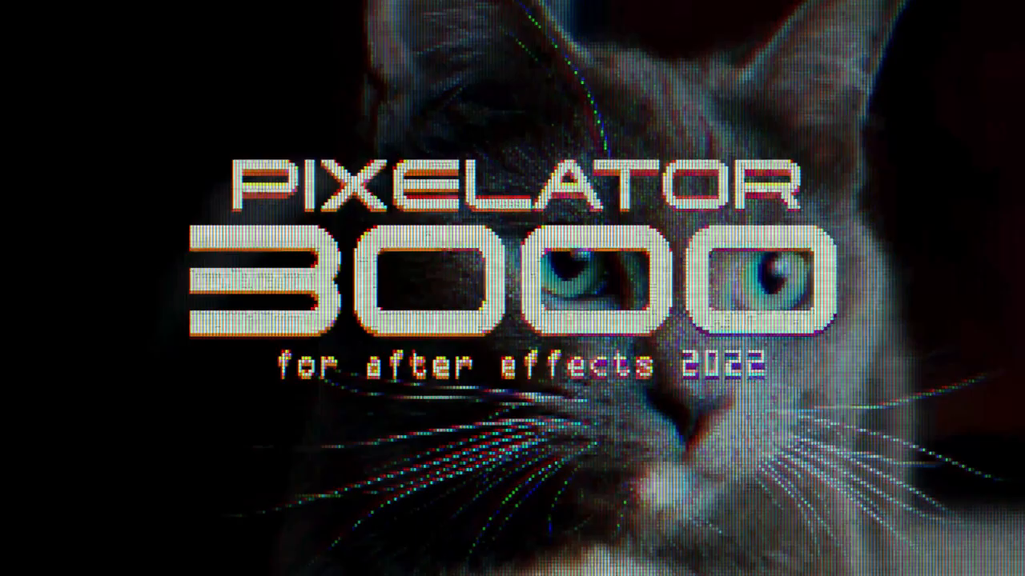